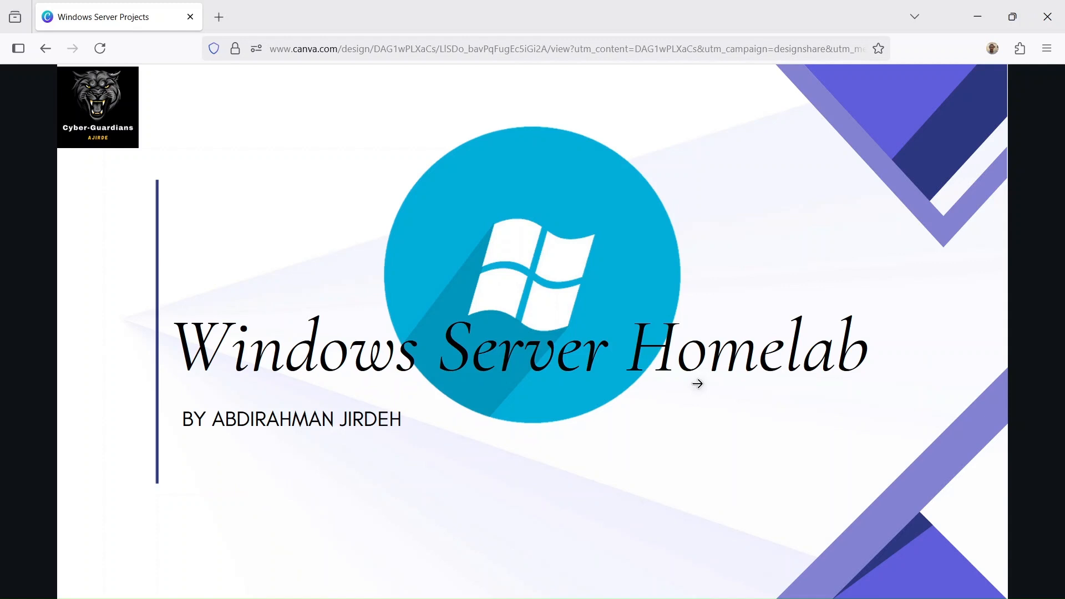
- Page through the Windows Server Homelab topic slides, and switch to the Windows Server 2022 virtual machine
left_click(697, 384)
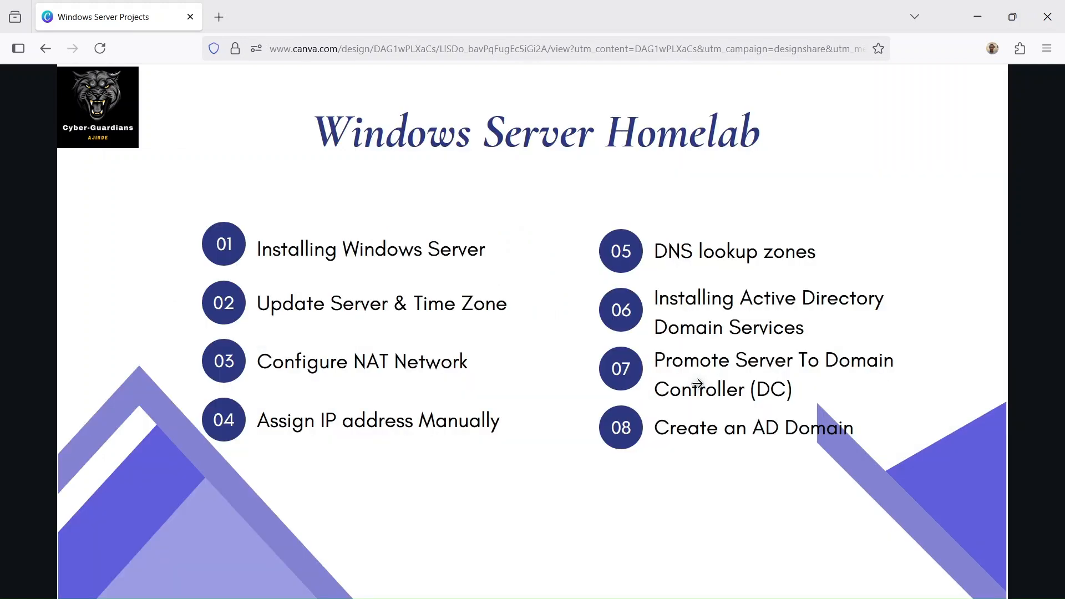
left_click(697, 384)
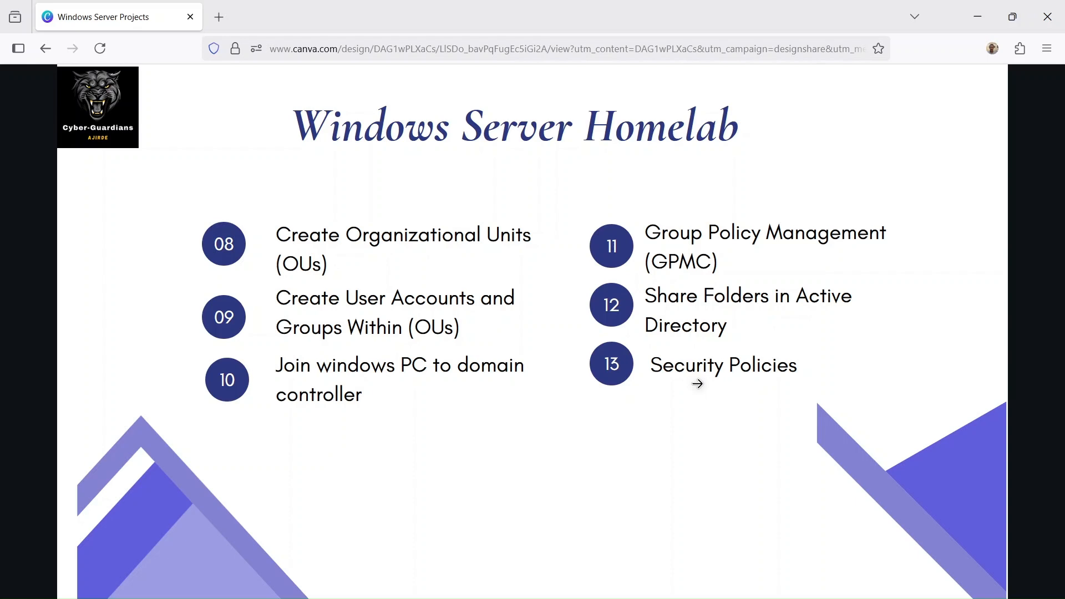
left_click(978, 17)
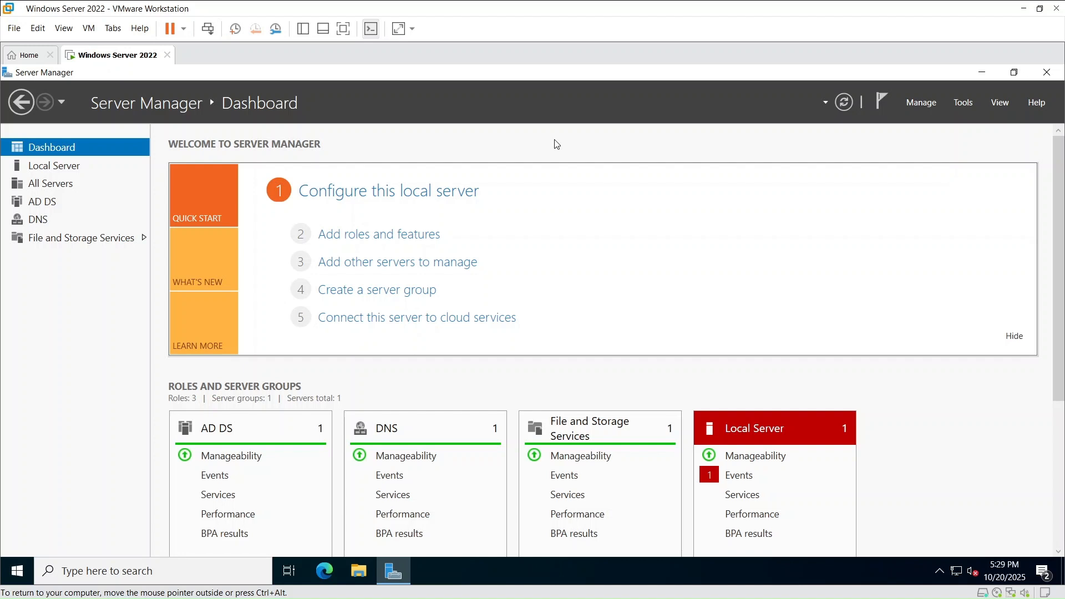
- Show the local server's properties, and open Active Directory Users and Computers in a repositioned, enlarged window
left_click(77, 168)
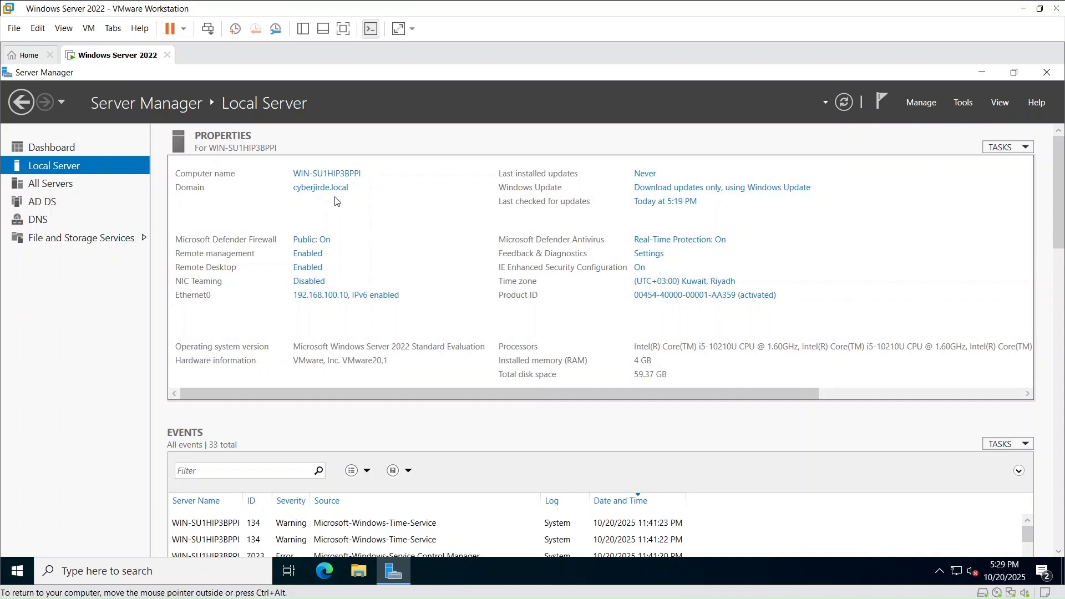
left_click(963, 104)
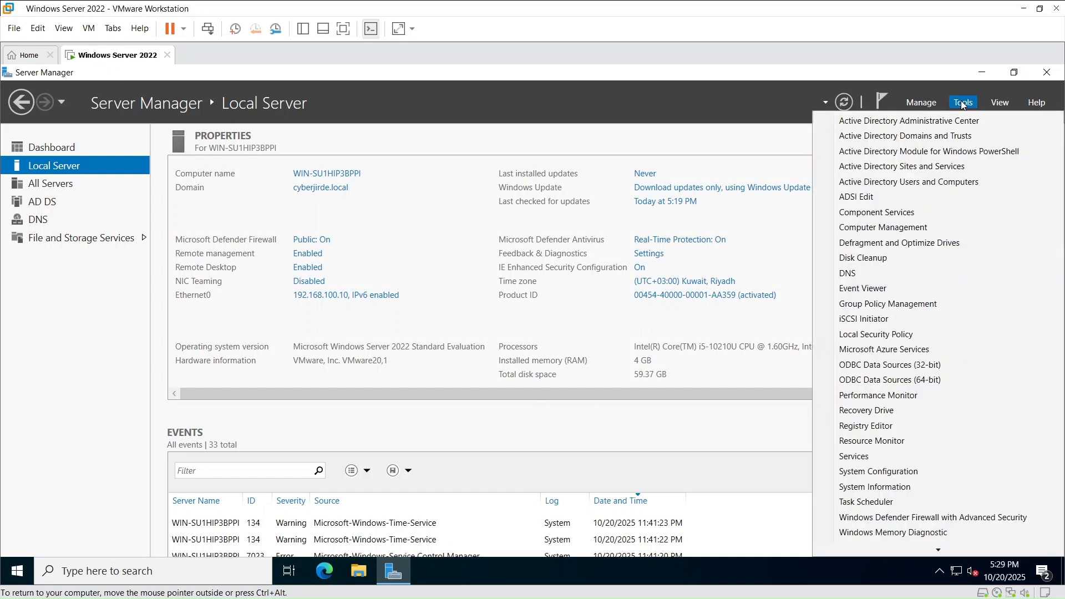
left_click(933, 182)
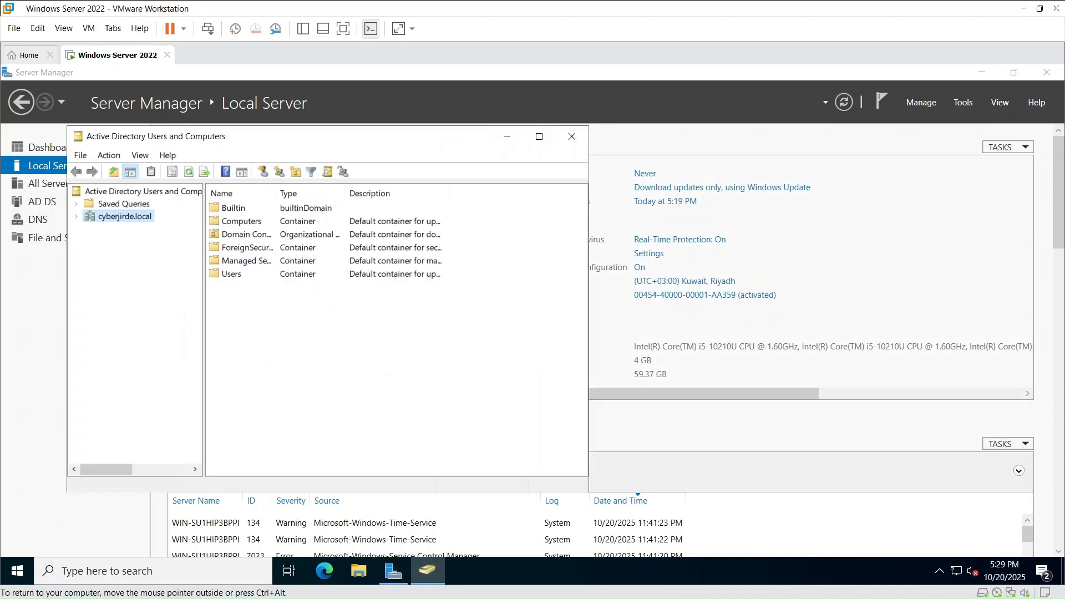
left_click_drag(434, 136, 574, 111)
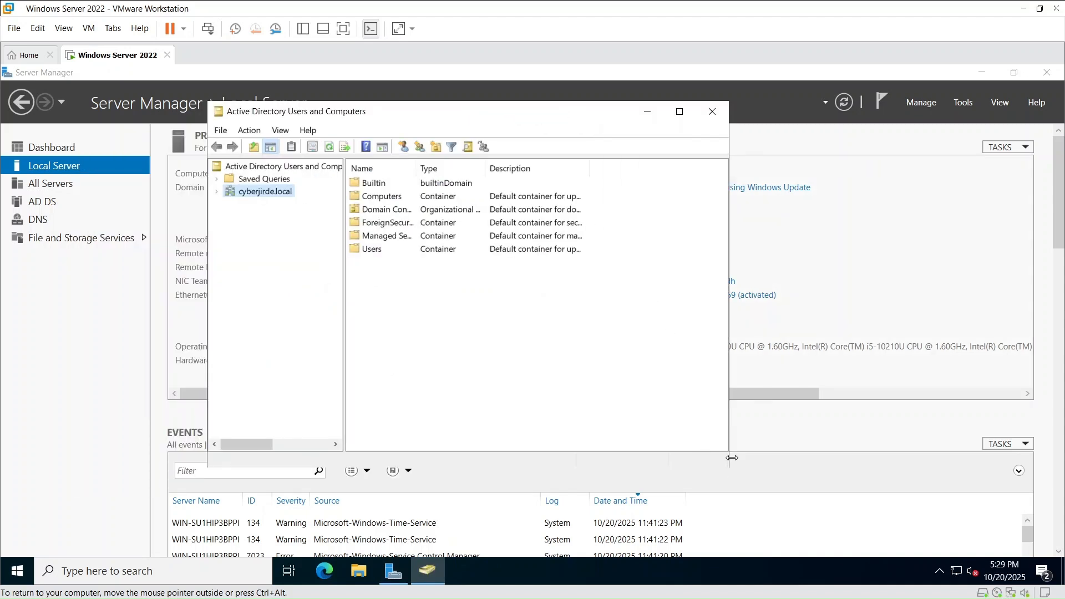
left_click_drag(732, 468, 928, 499)
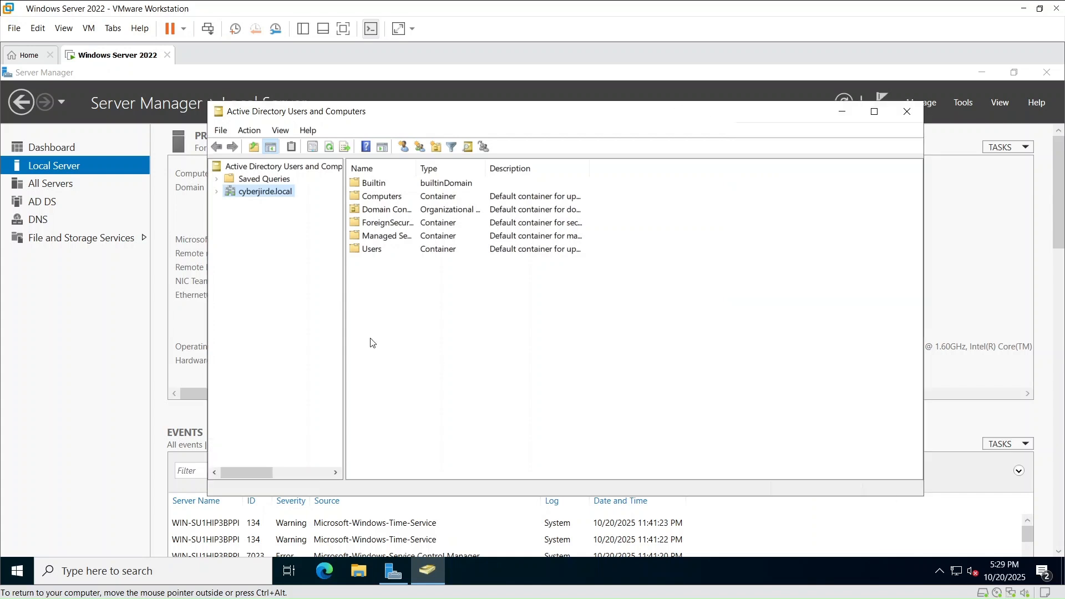
- Create an organizational unit named USA directly under the cyberjirde.local domain
left_click(216, 192)
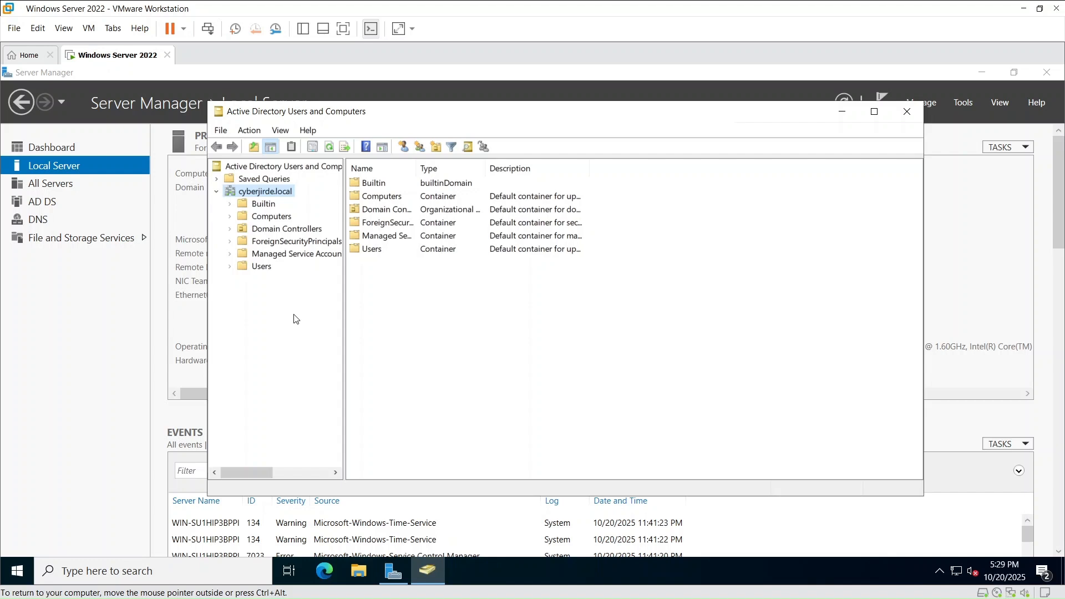
right_click(273, 191)
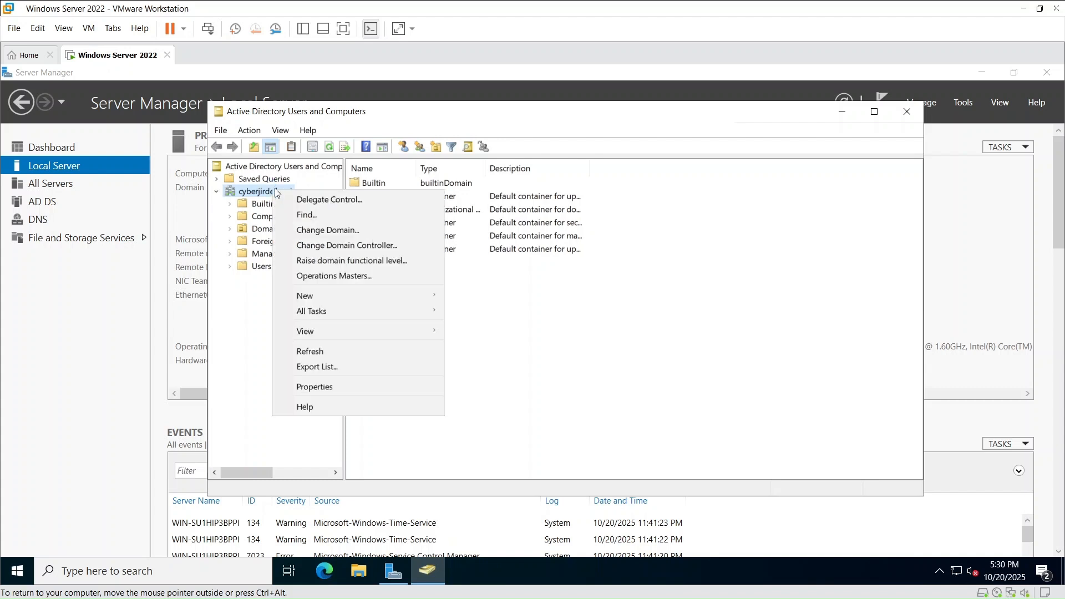
mouse_move(380, 300)
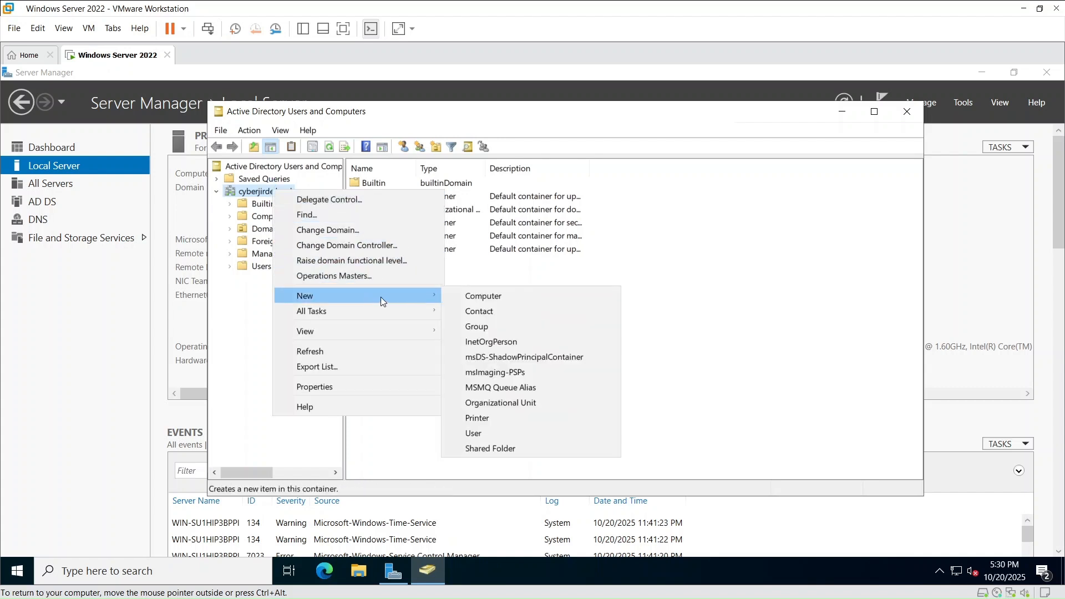
left_click(516, 402)
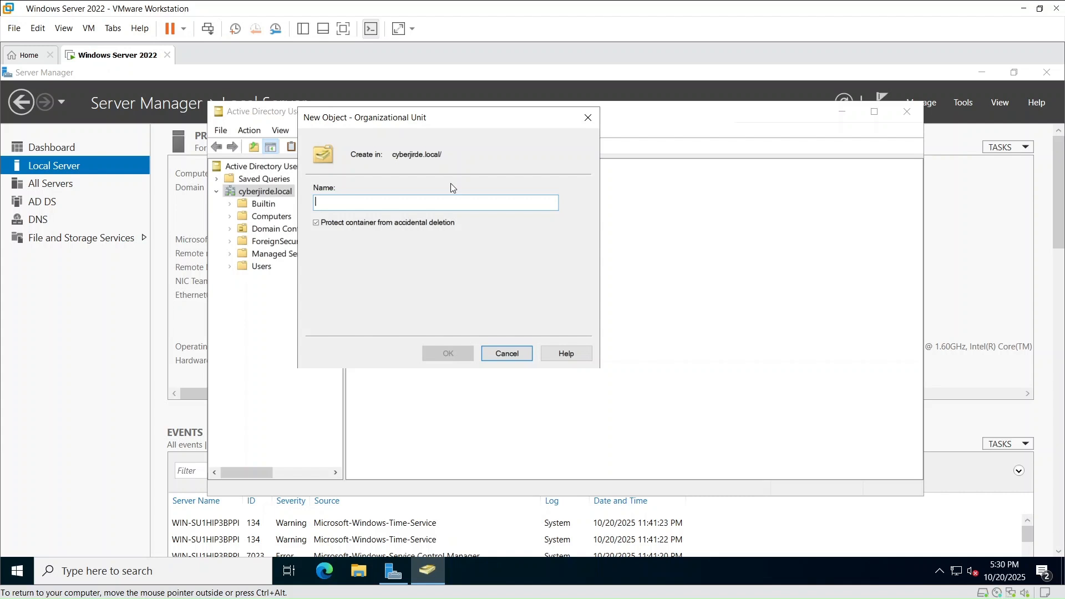
type("USA")
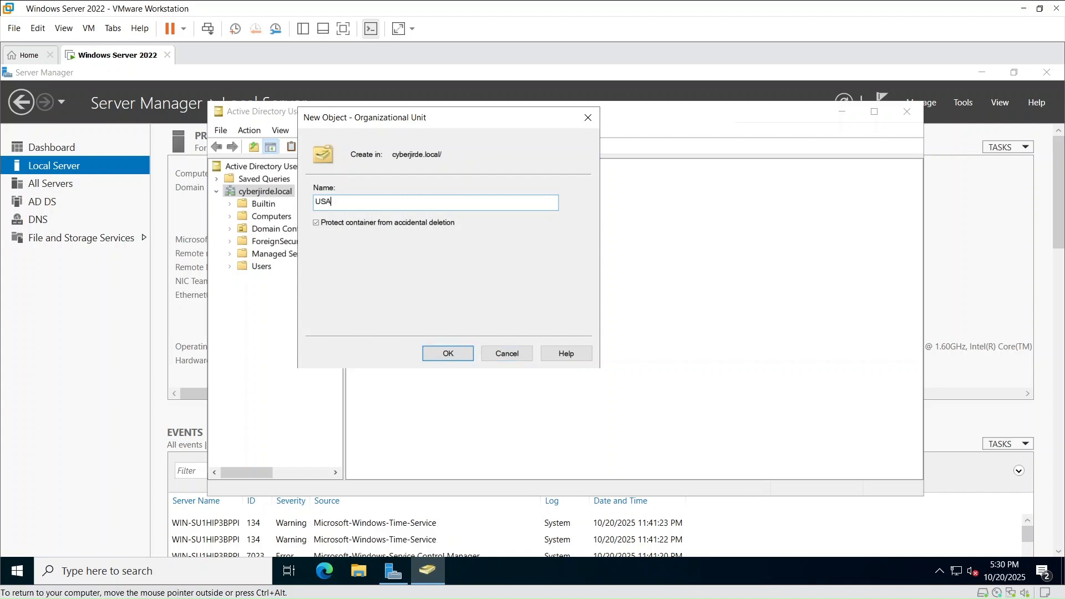
left_click(443, 353)
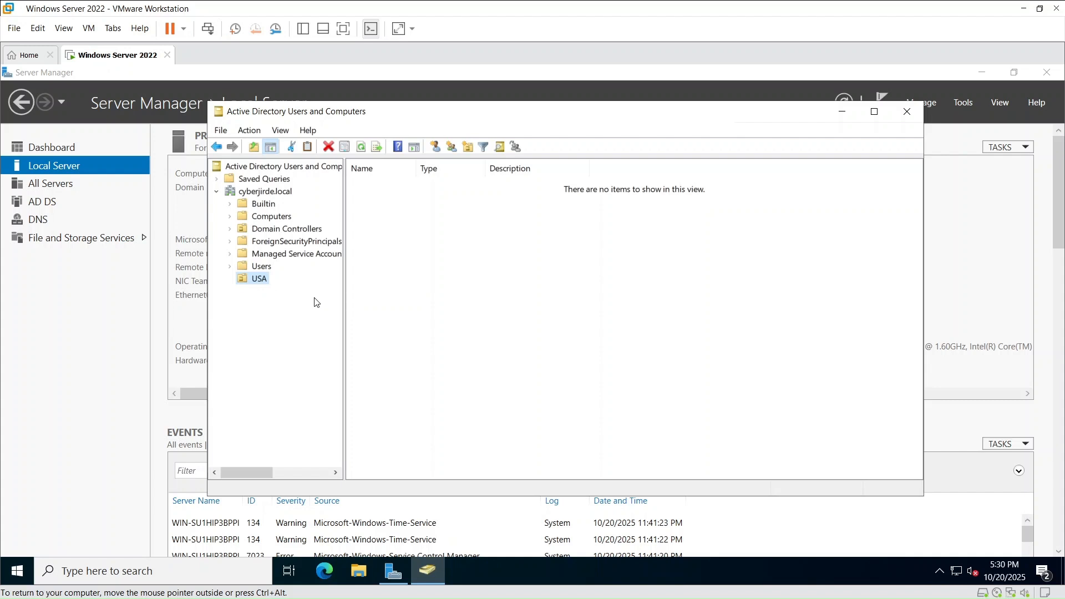
- Create an organizational unit named Computers inside the USA organizational unit
right_click(260, 283)
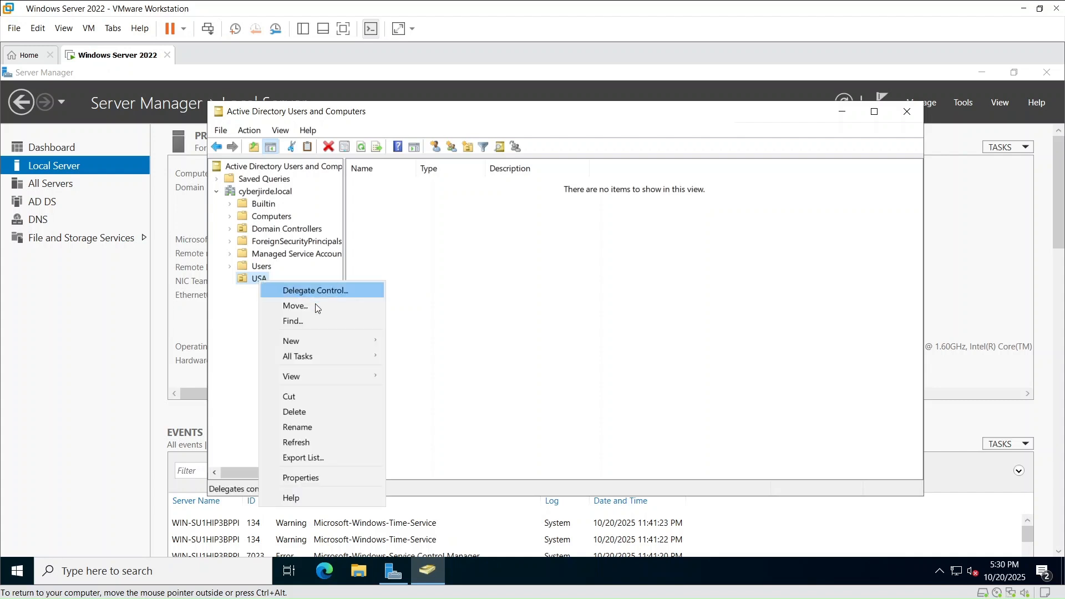
mouse_move(328, 341)
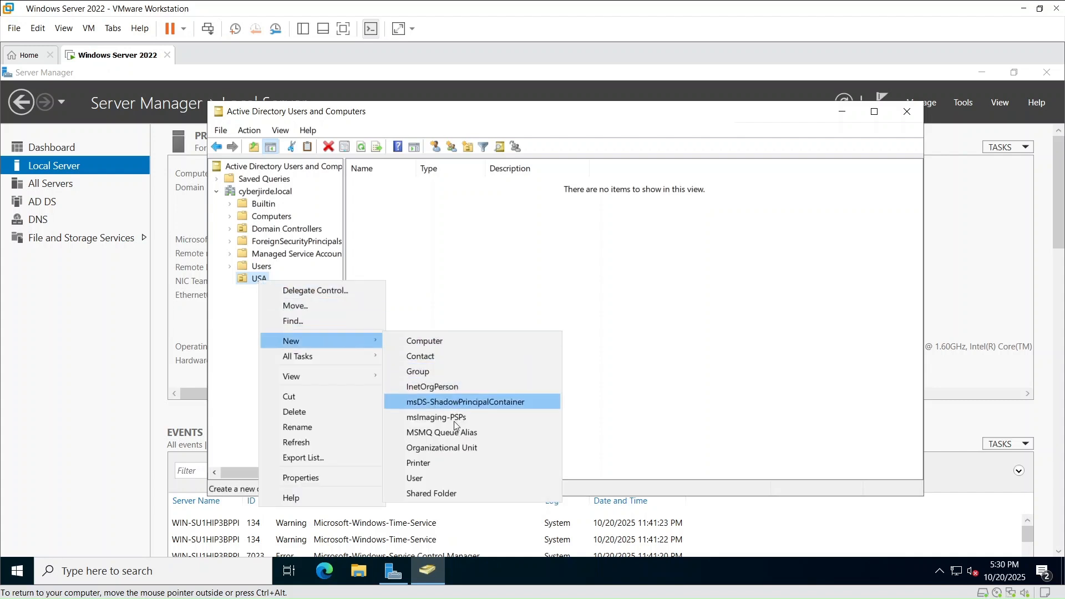
left_click(456, 447)
left_click_drag(344, 123, 525, 148)
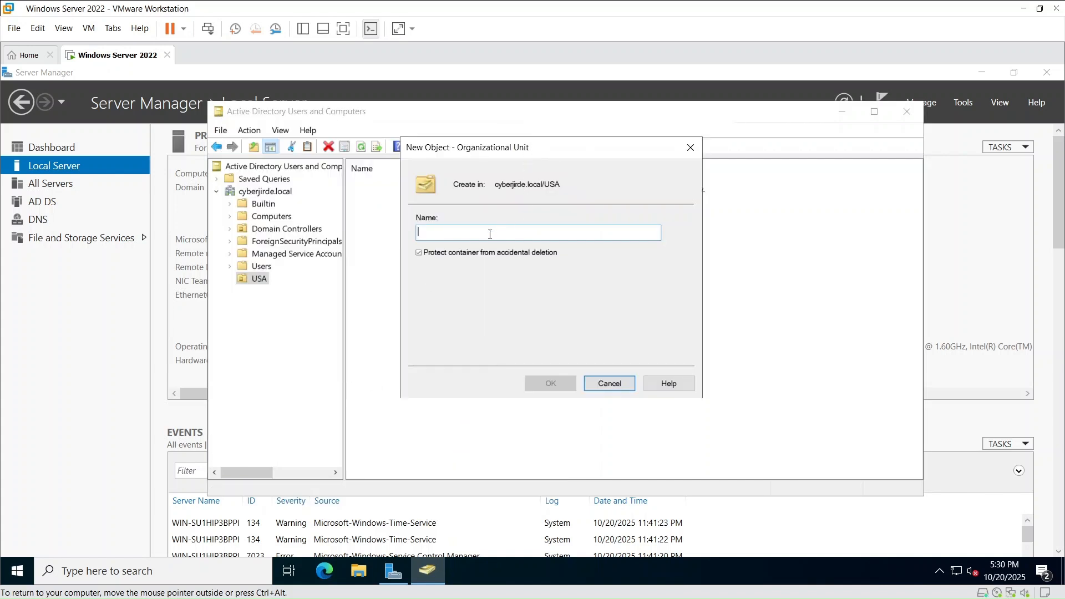
type("C")
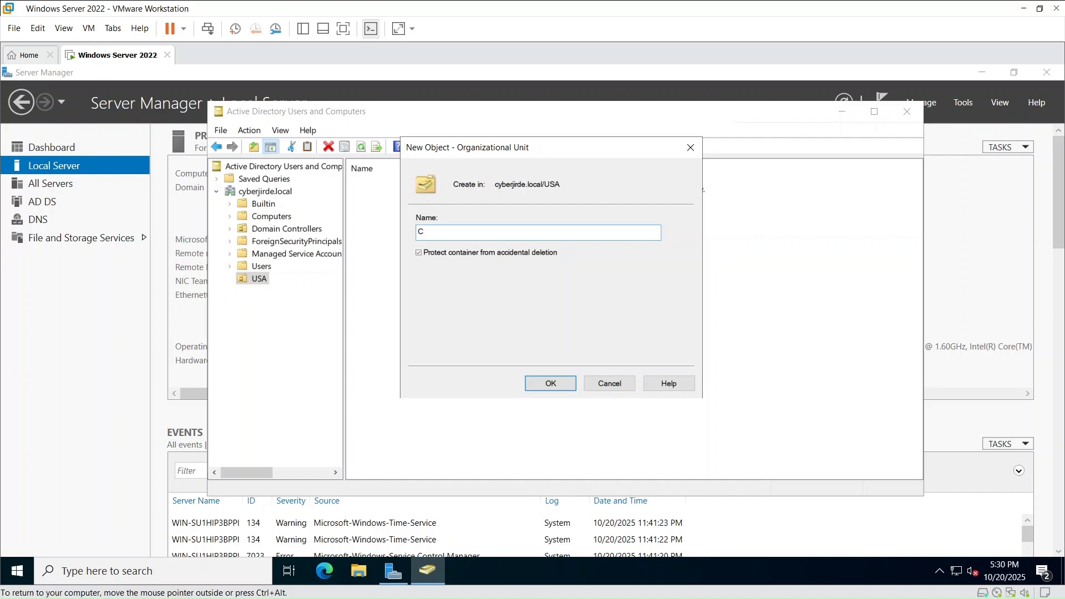
type("omputers")
left_click(541, 384)
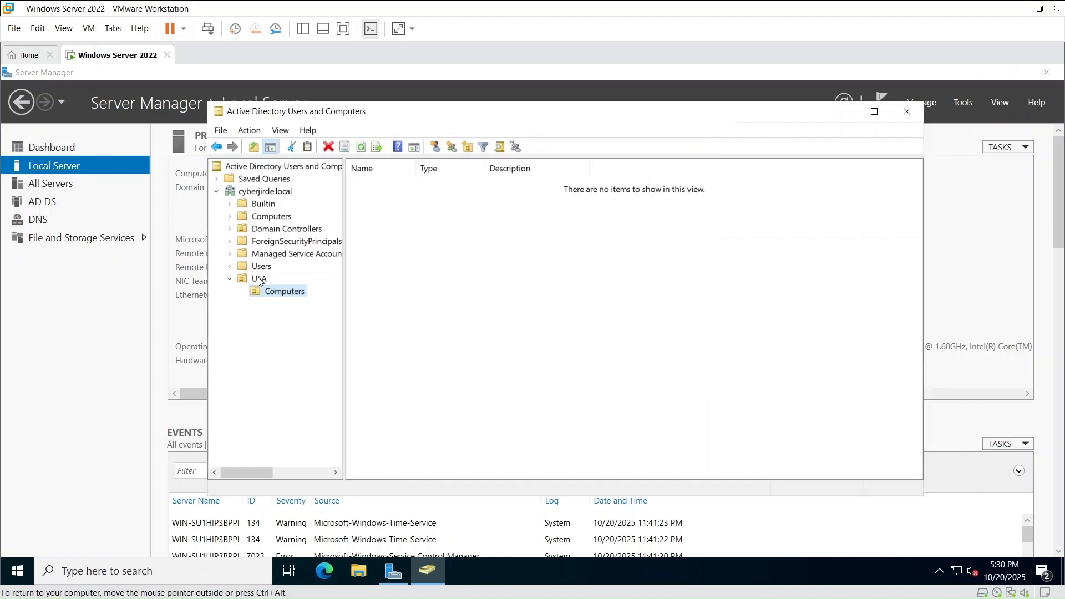
- Create an organizational unit named Users inside the USA organizational unit, and display the contents of USA
left_click(260, 280)
right_click(260, 280)
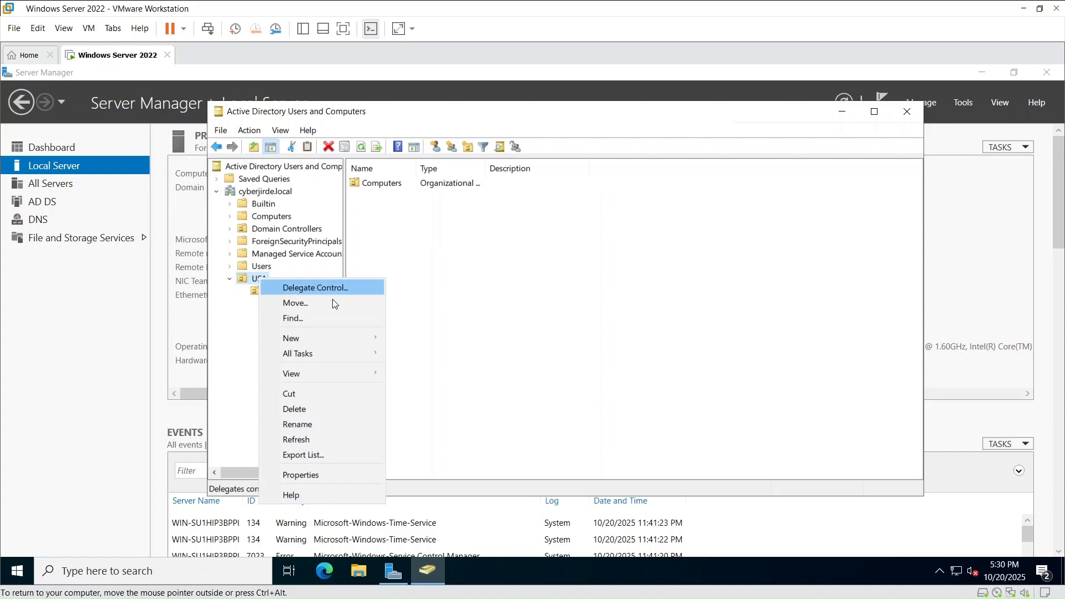
mouse_move(349, 375)
mouse_move(357, 339)
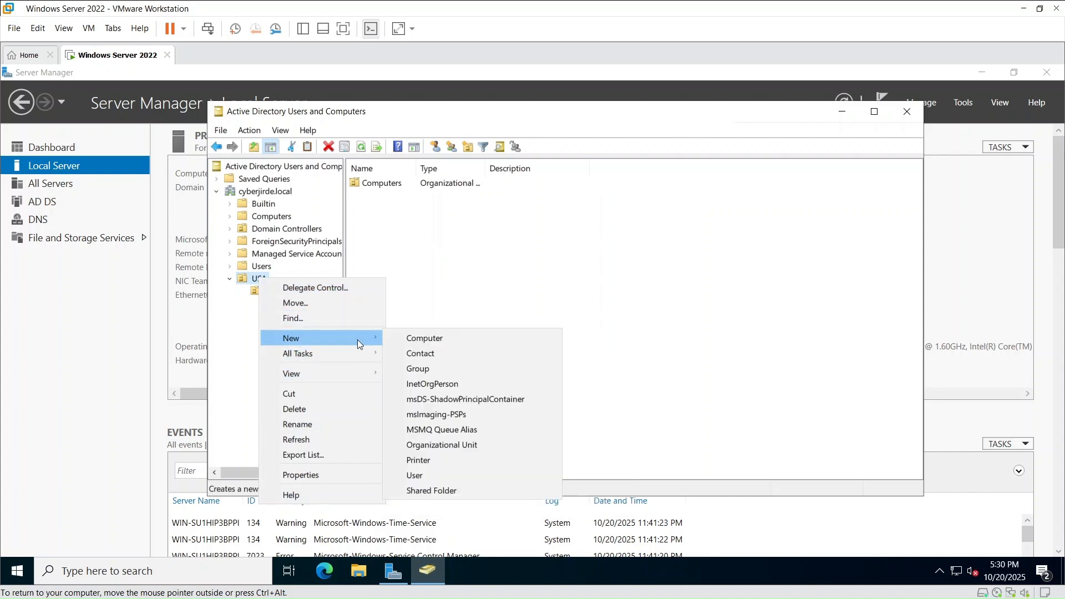
left_click(474, 444)
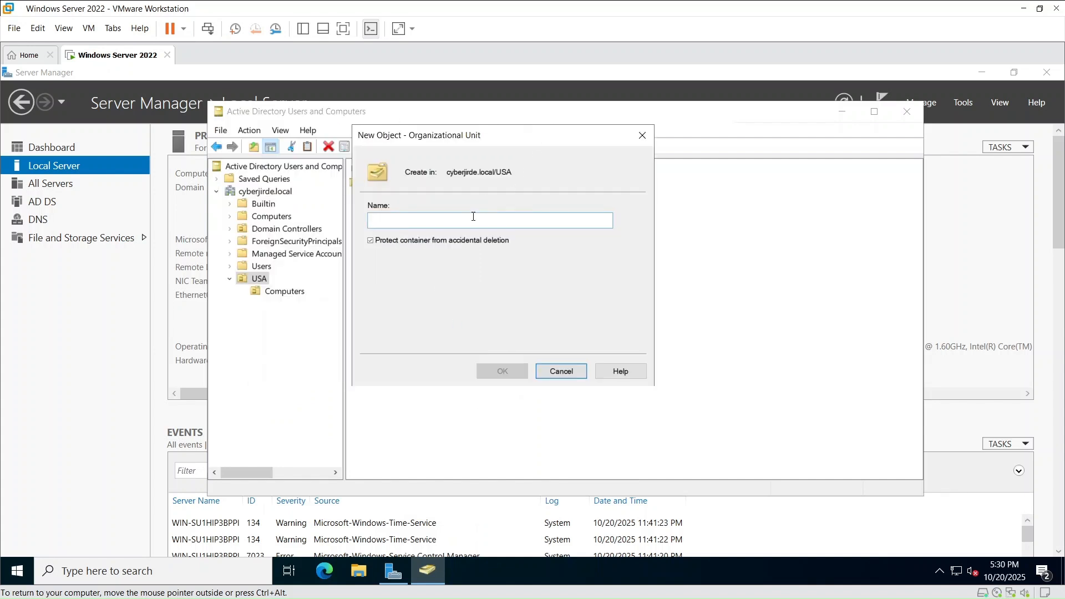
type("Users")
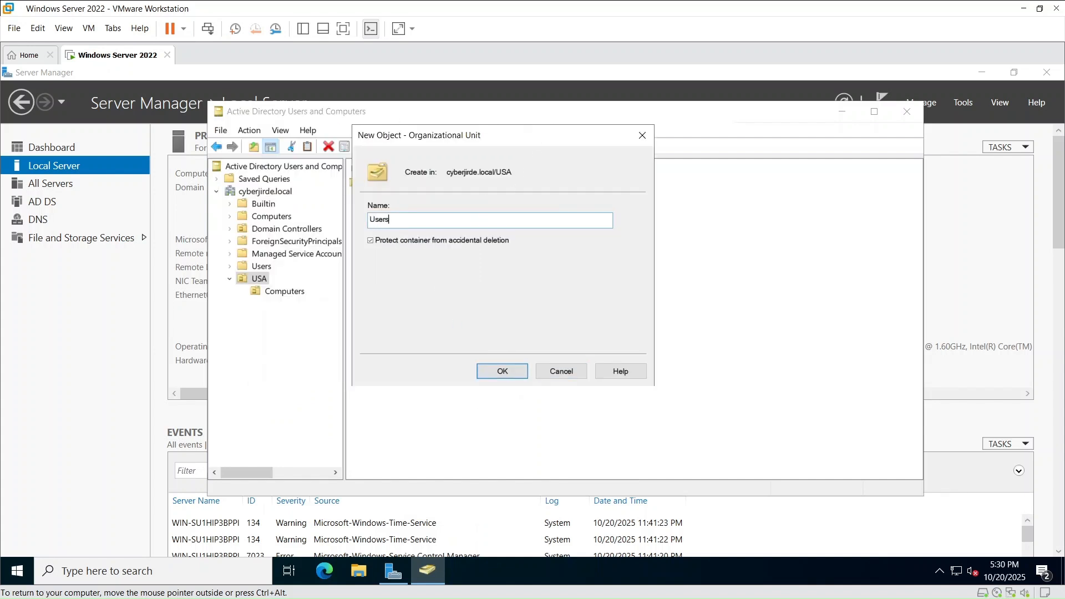
left_click(504, 374)
left_click(258, 278)
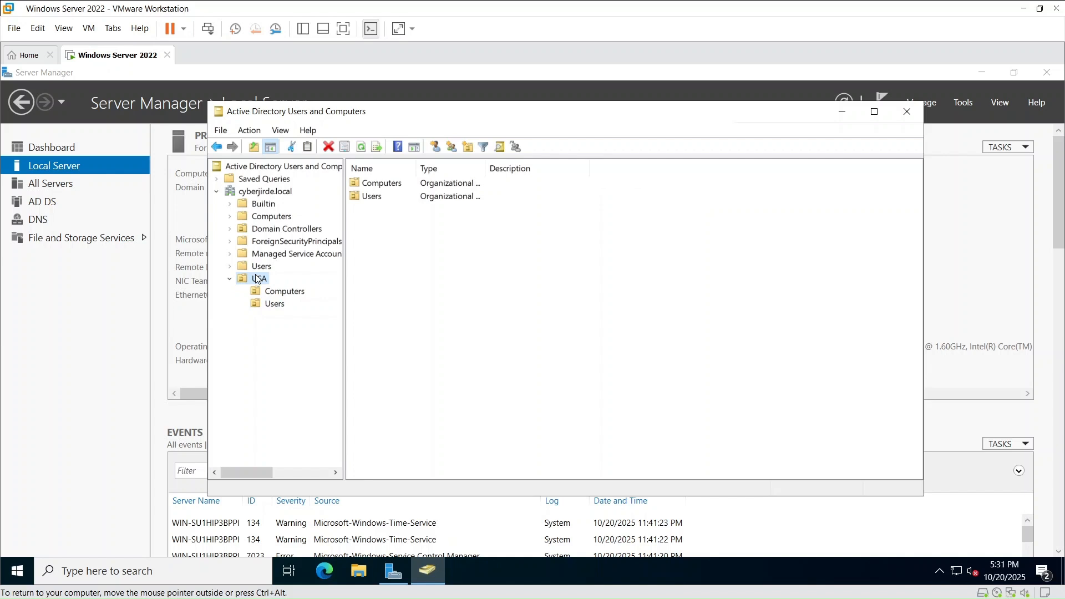
- Create a second top-level organizational unit named KSA under the cyberjirde.local domain
right_click(263, 194)
mouse_move(379, 300)
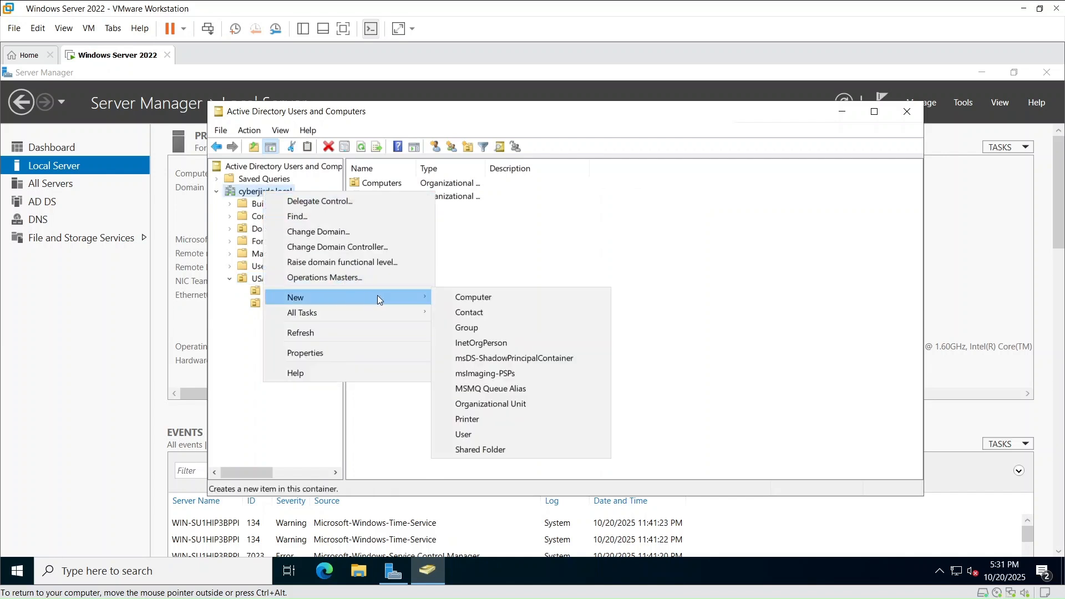
left_click(511, 399)
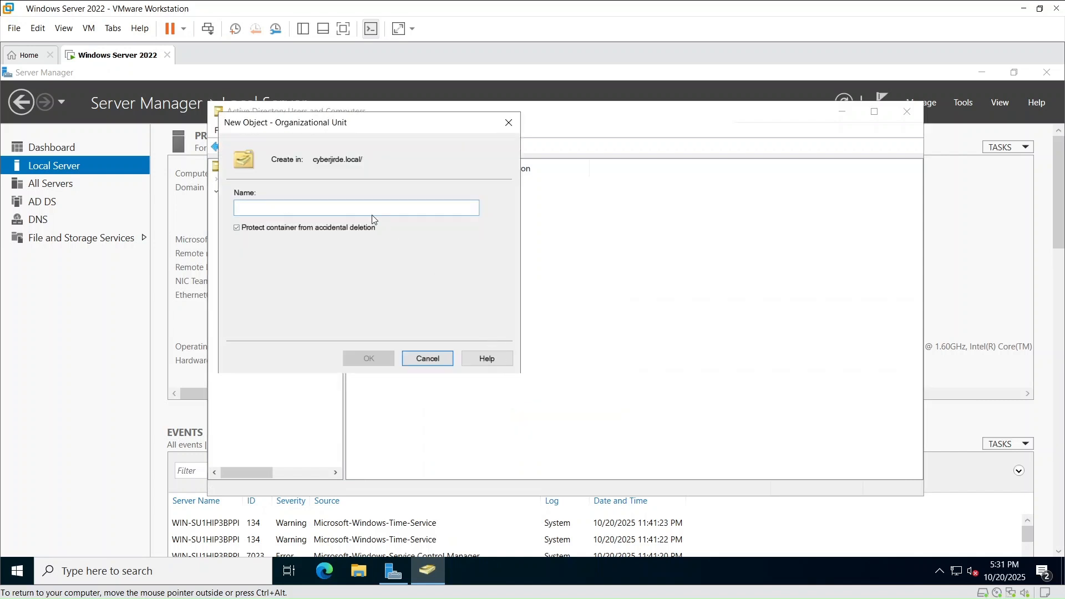
type("KSA")
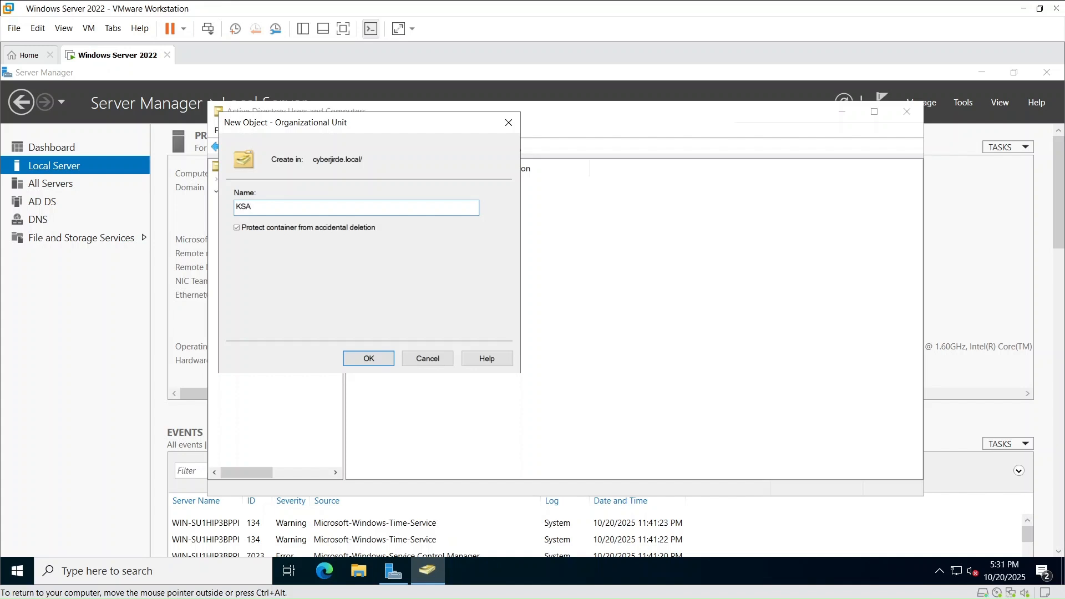
left_click(366, 360)
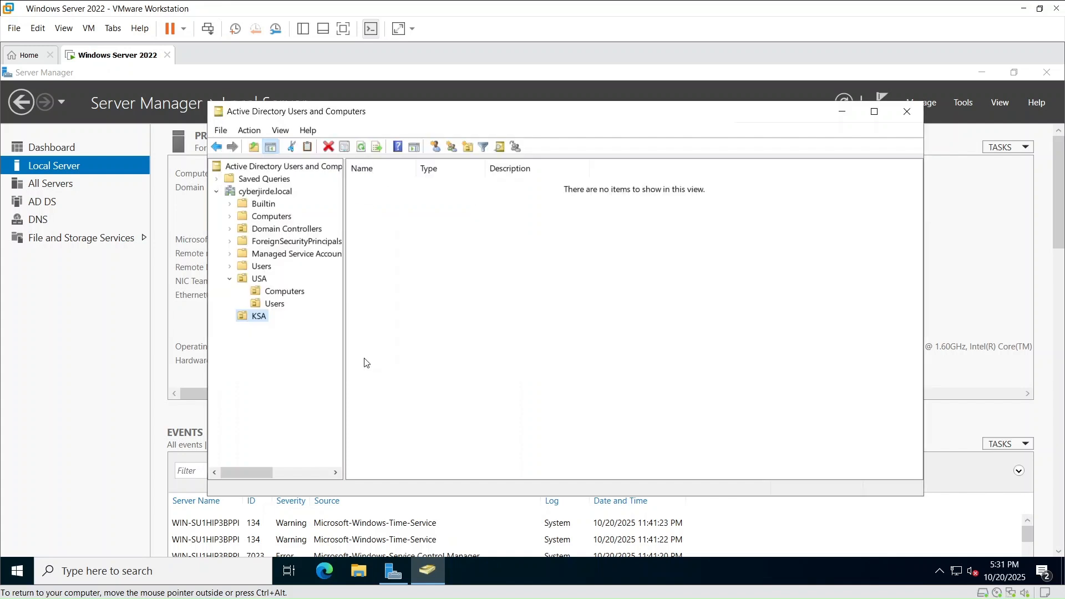
- Create an organizational unit named Computers inside the KSA organizational unit
right_click(239, 316)
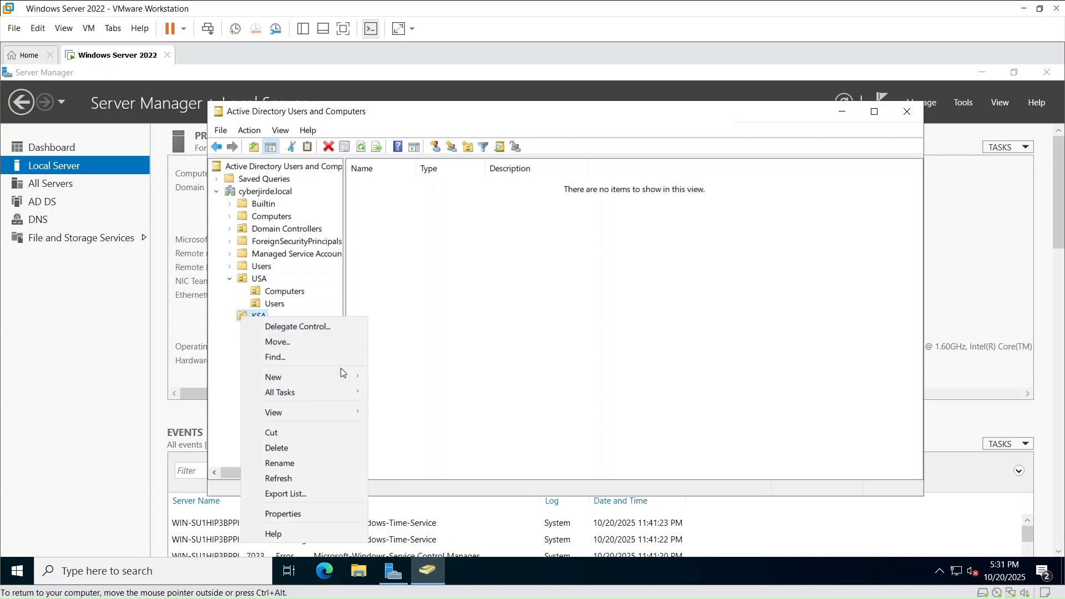
mouse_move(341, 374)
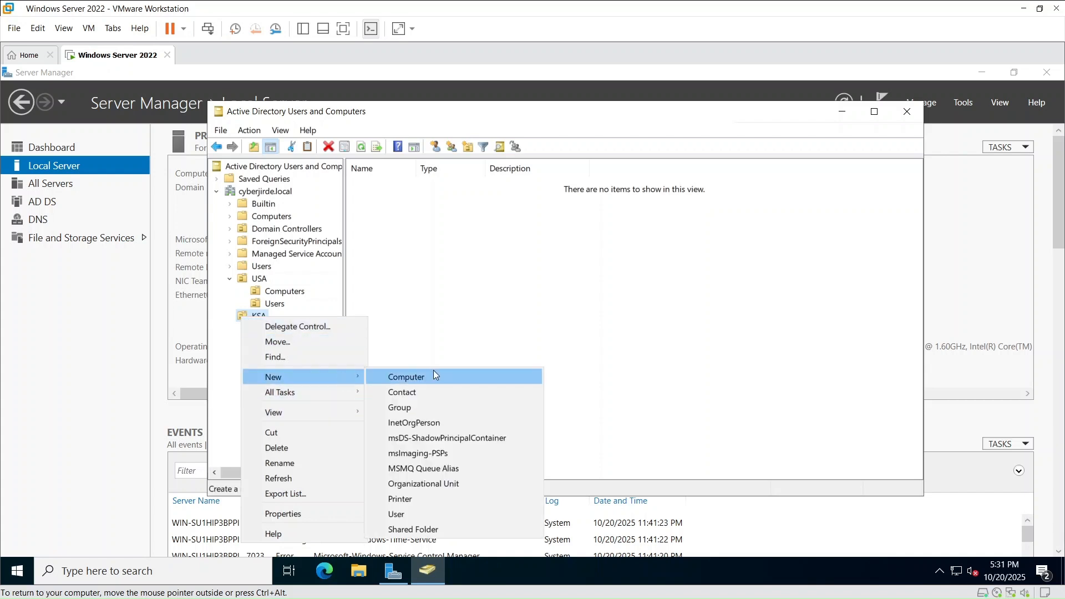
left_click(443, 482)
left_click_drag(382, 125, 556, 166)
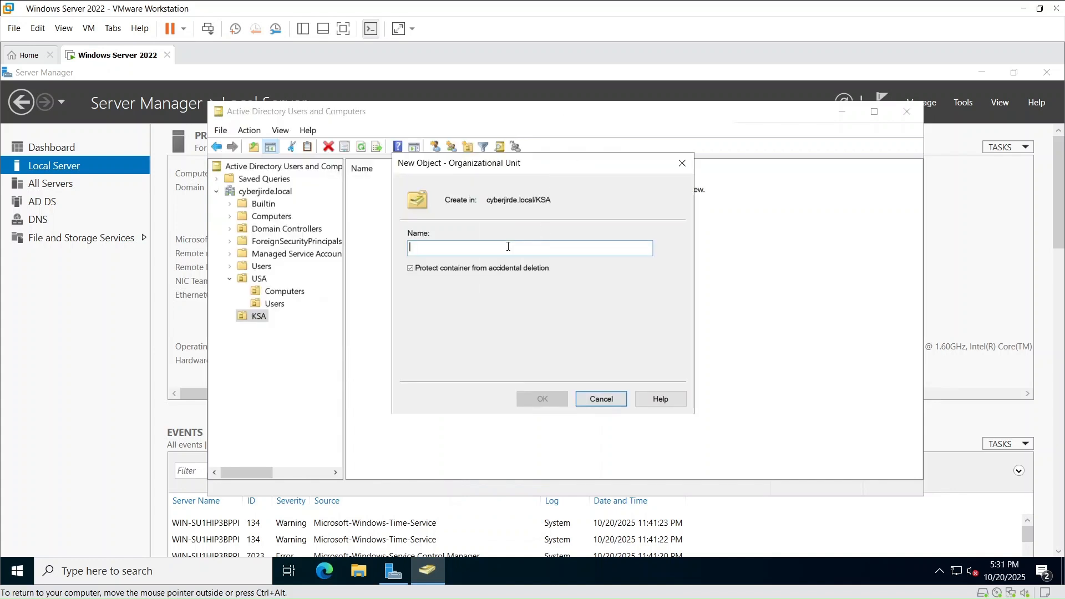
type("Comp")
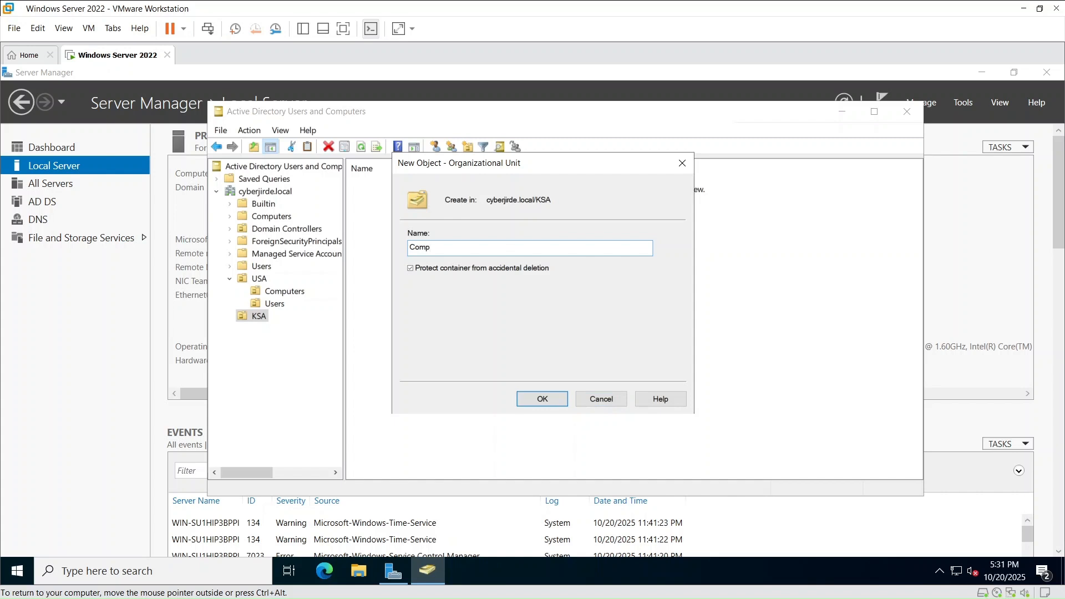
type("uters")
left_click(542, 399)
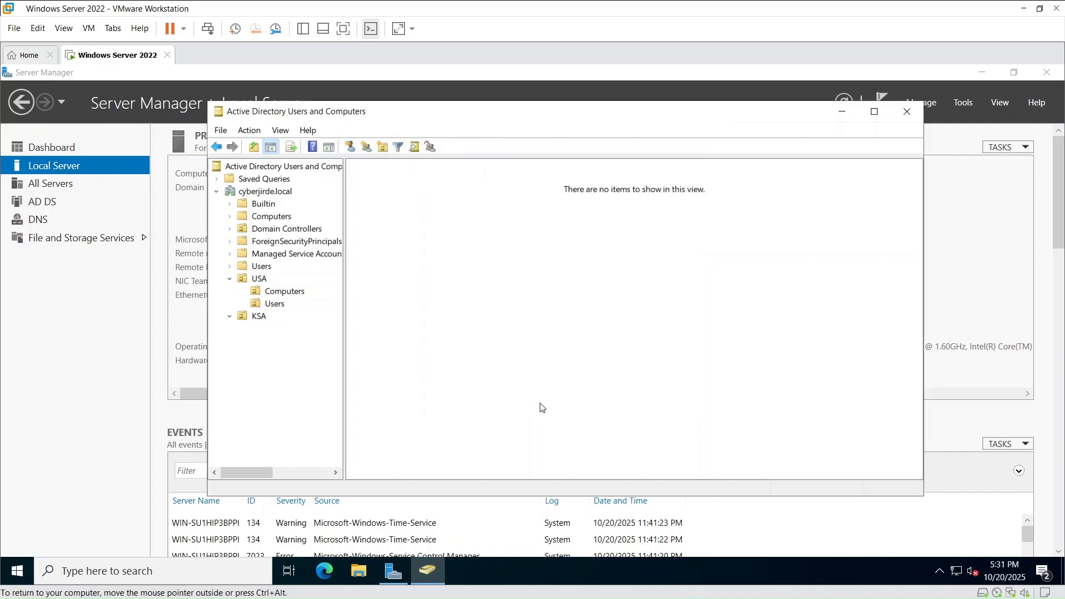
- Create an organizational unit named Users inside the KSA organizational unit
right_click(259, 315)
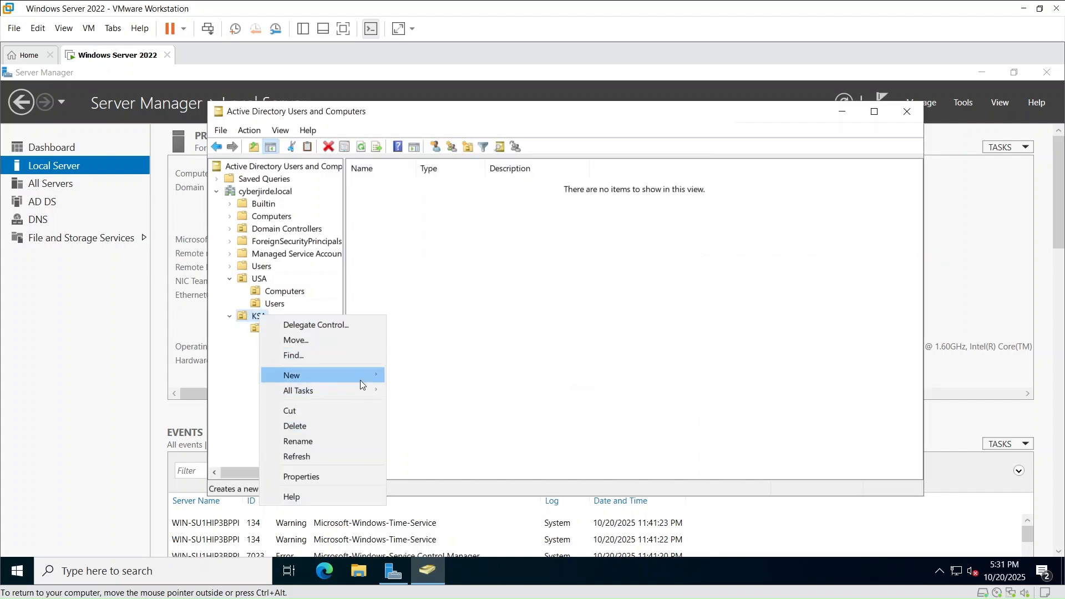
mouse_move(361, 381)
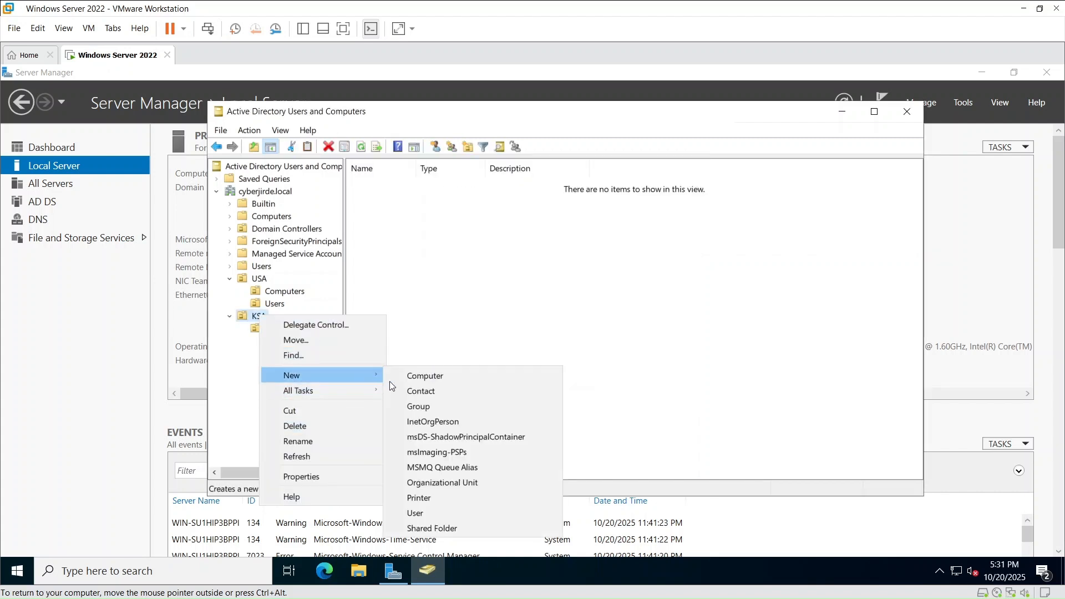
left_click(463, 482)
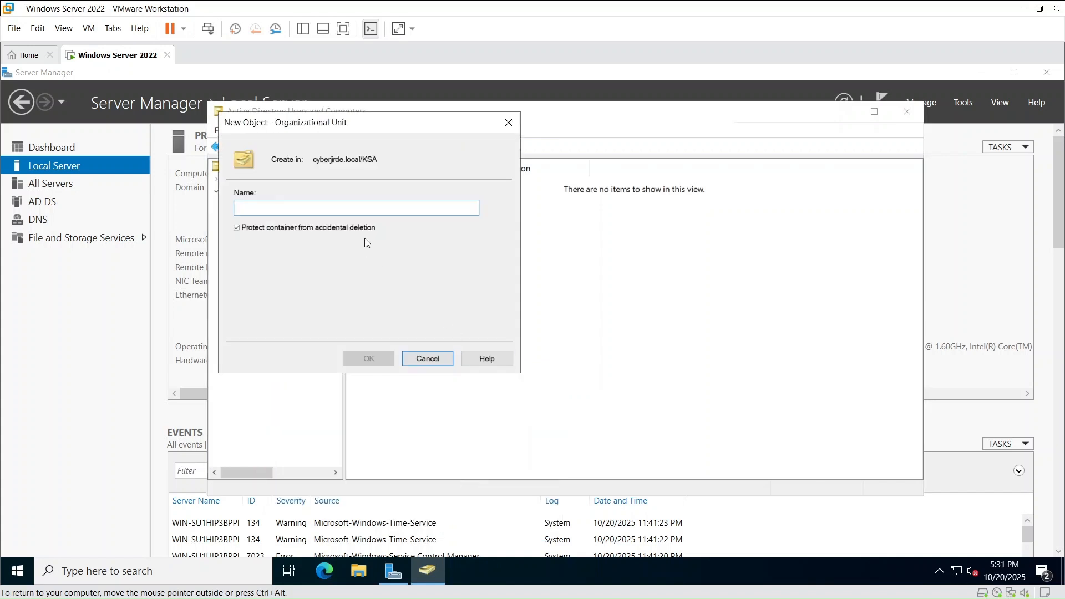
type("Users")
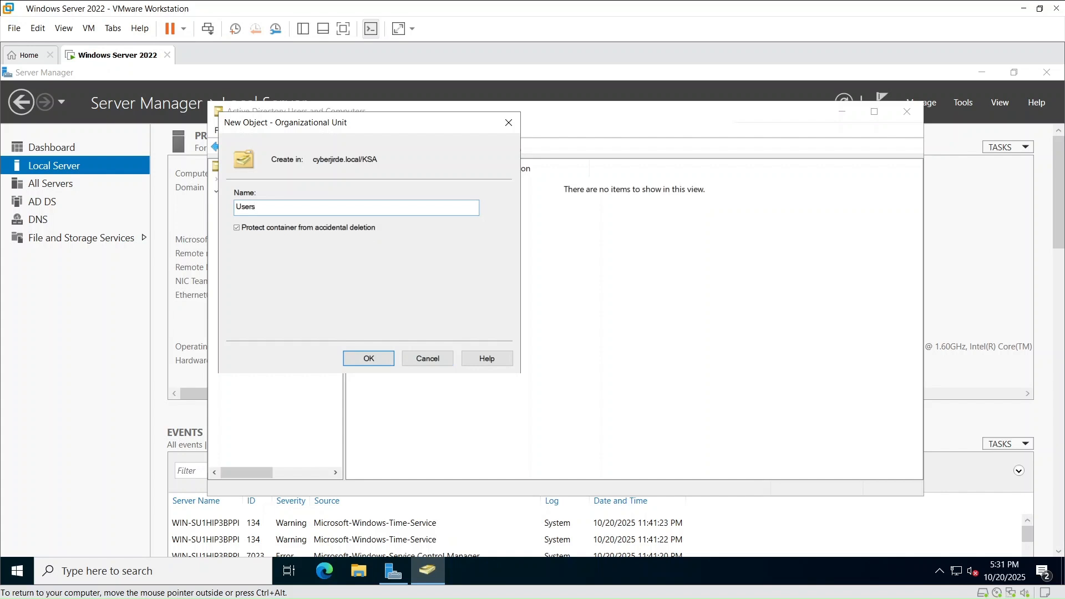
key("Return")
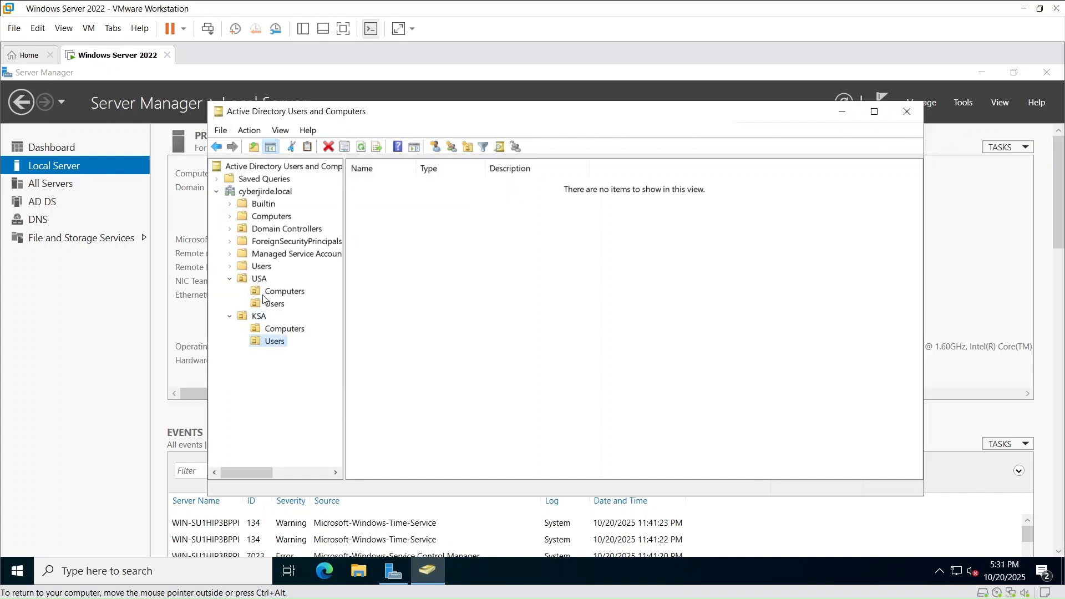
- Create a global security group named IT in the Users organizational unit under USA
left_click(263, 295)
left_click(265, 307)
right_click(414, 232)
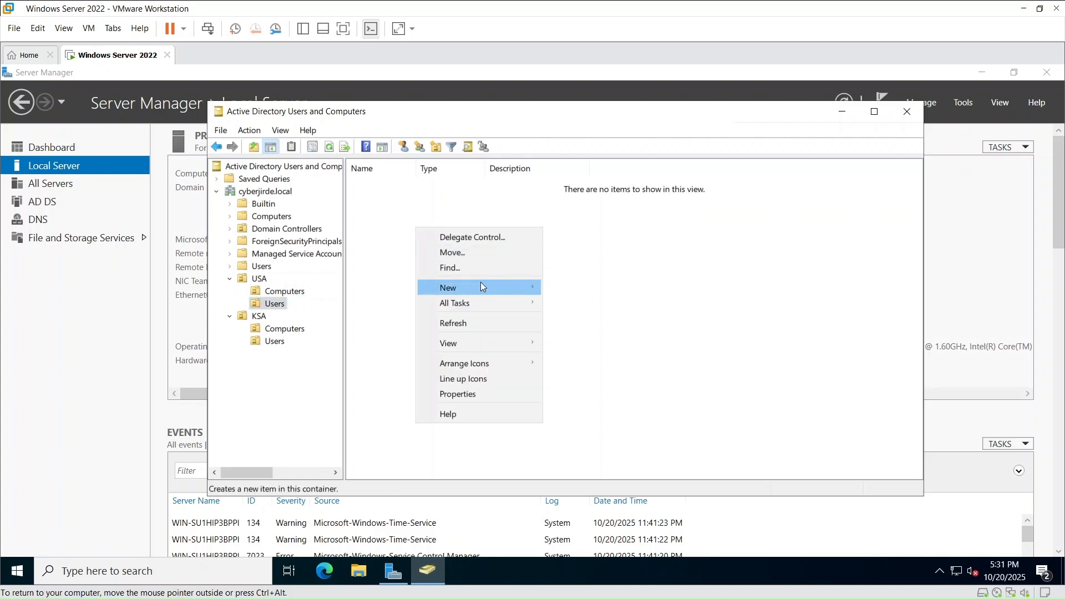
mouse_move(481, 287)
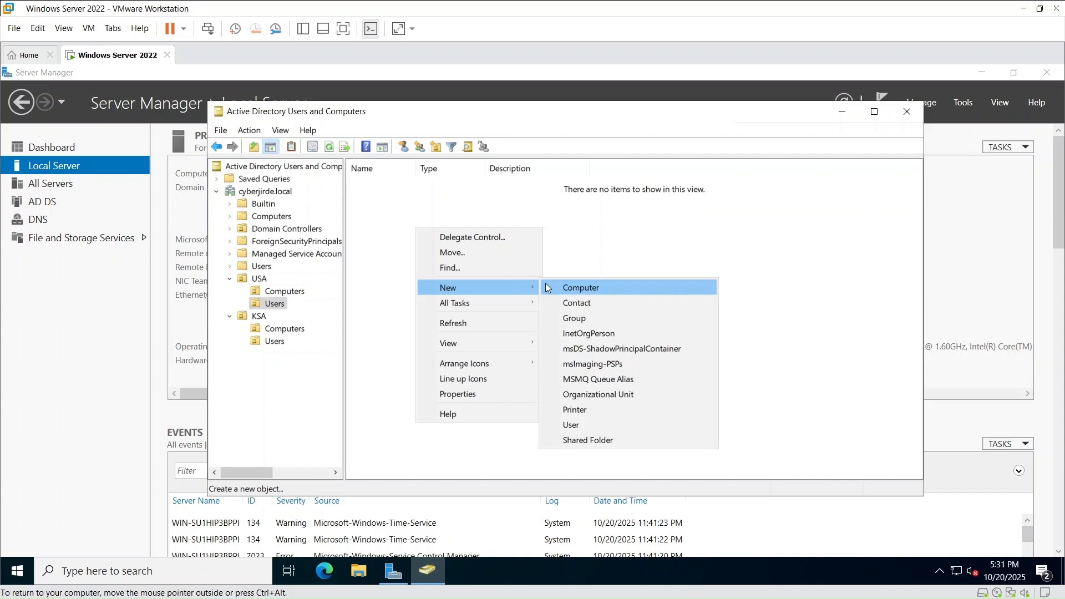
left_click(585, 315)
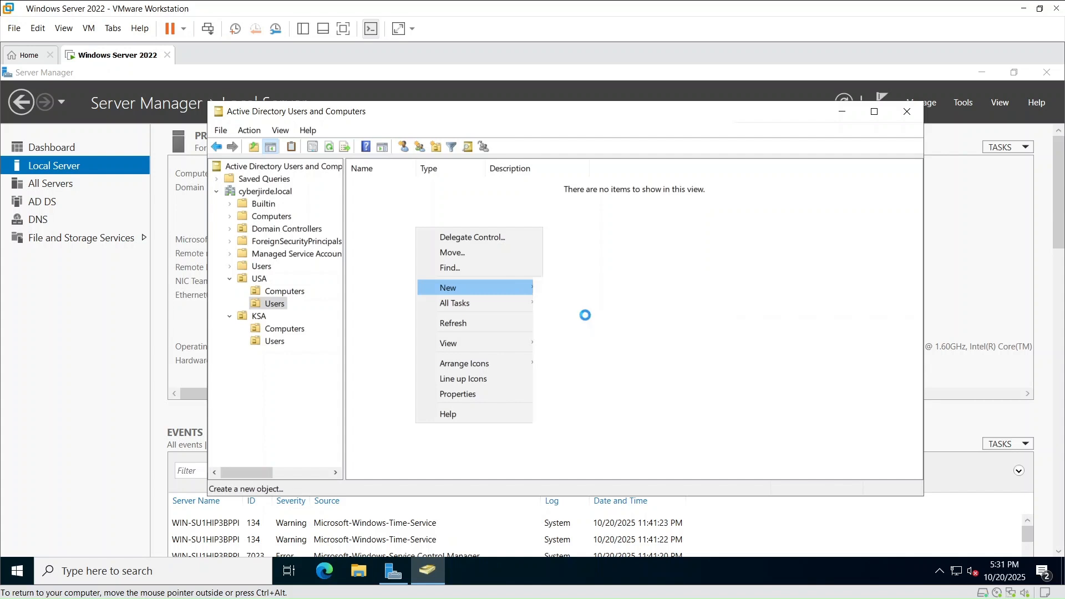
left_click_drag(384, 128, 522, 152)
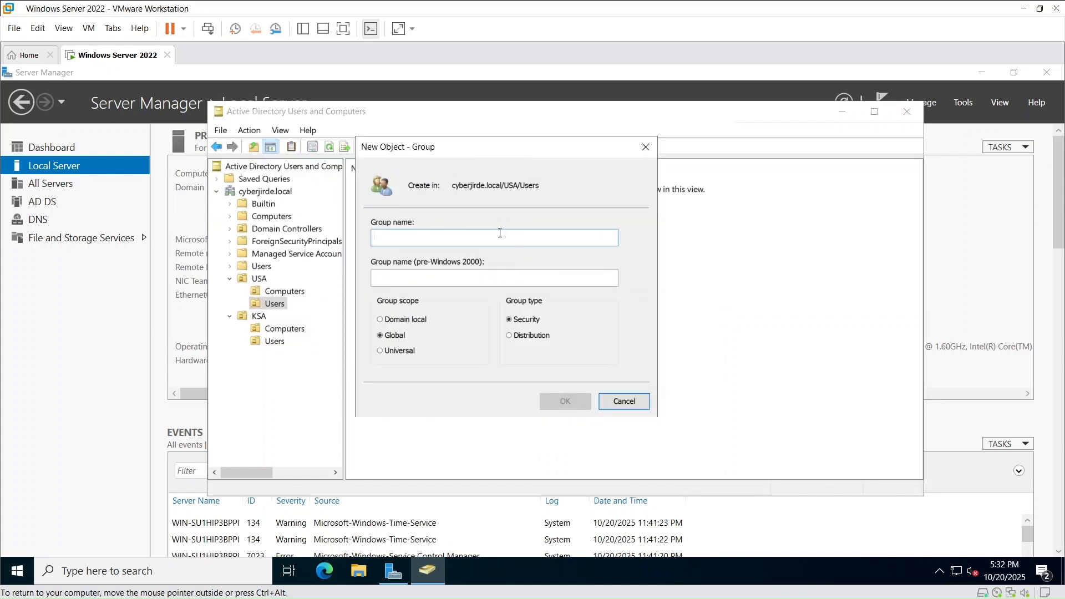
type("IT")
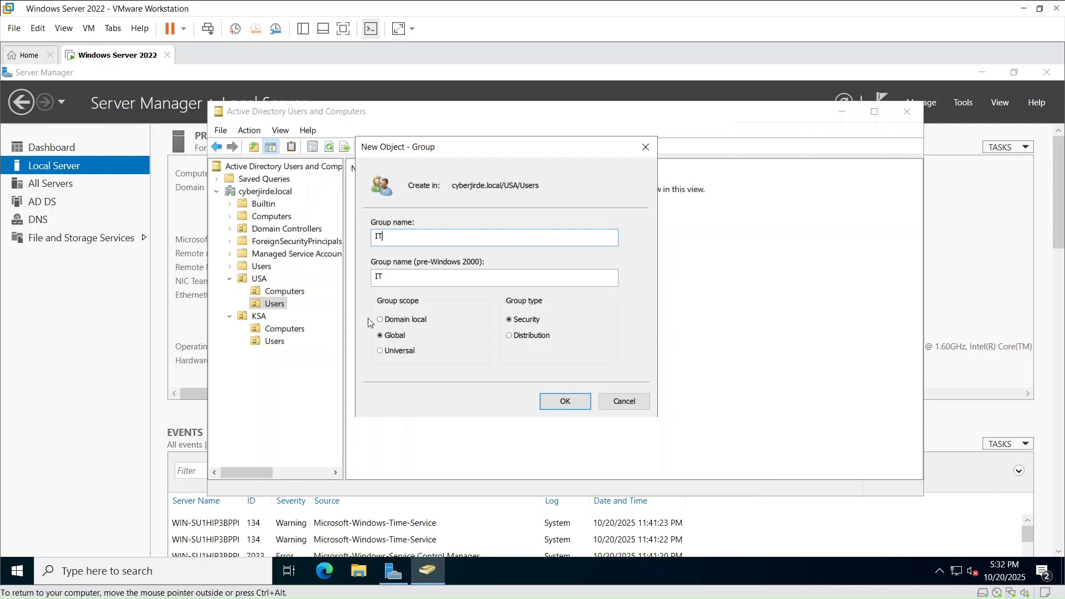
left_click(380, 352)
left_click(565, 402)
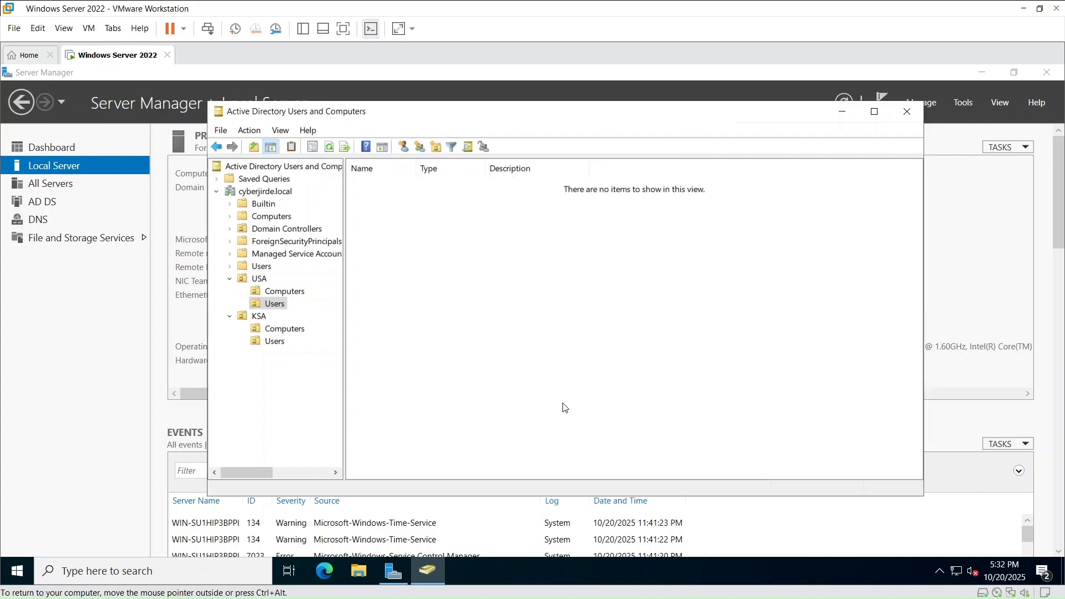
- Start a new user account in USA's Users unit, entering the user's first name and the logon name, and proceed to the password settings
right_click(433, 271)
mouse_move(485, 332)
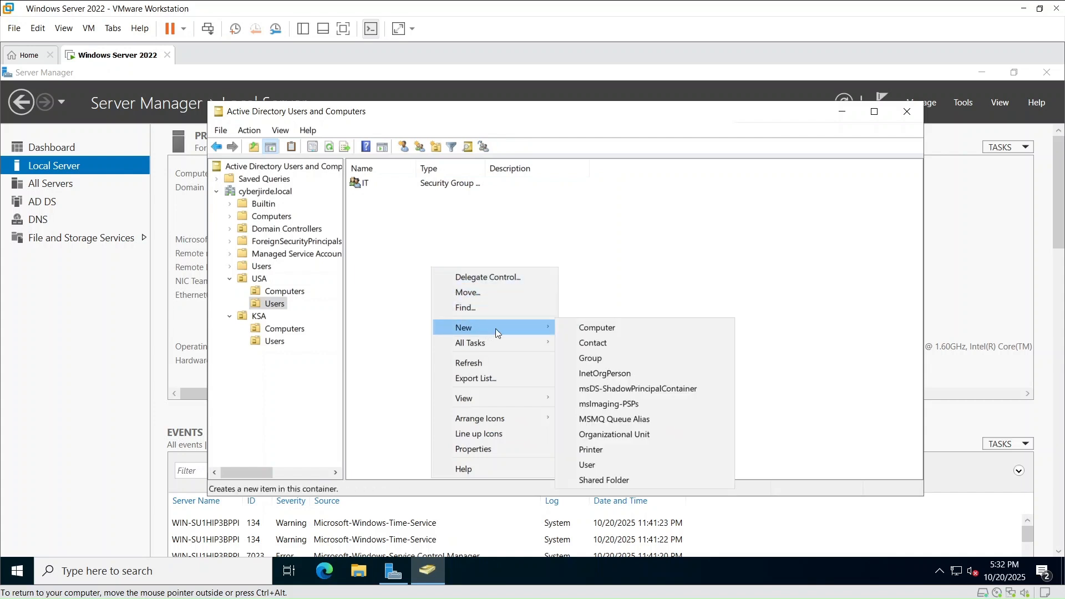
left_click(601, 463)
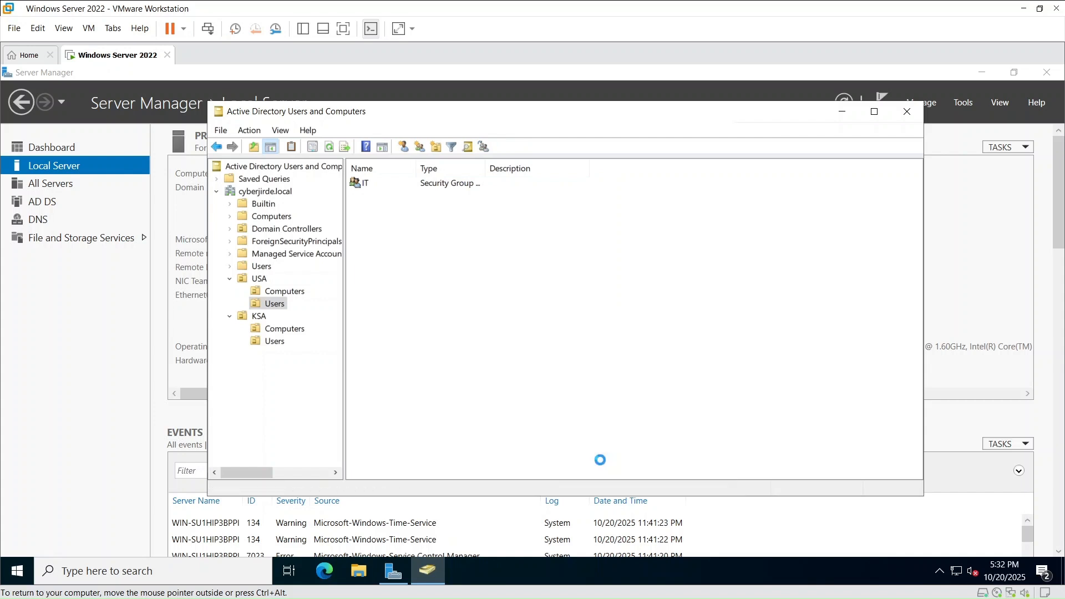
left_click_drag(405, 133, 630, 142)
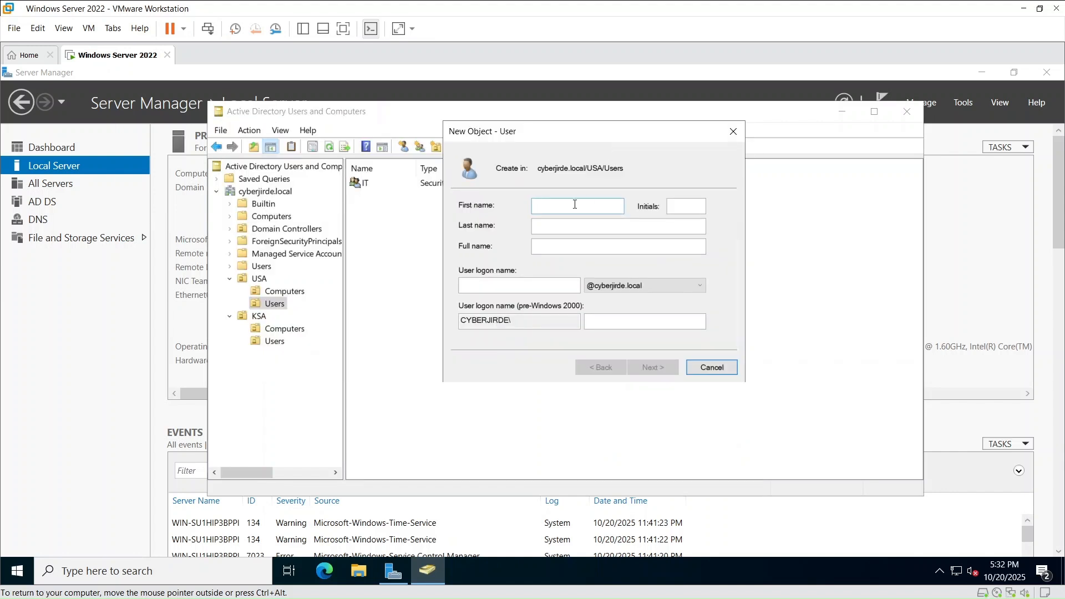
type("Joh")
key("BackSpace")
type("hn")
left_click(541, 288)
type("J")
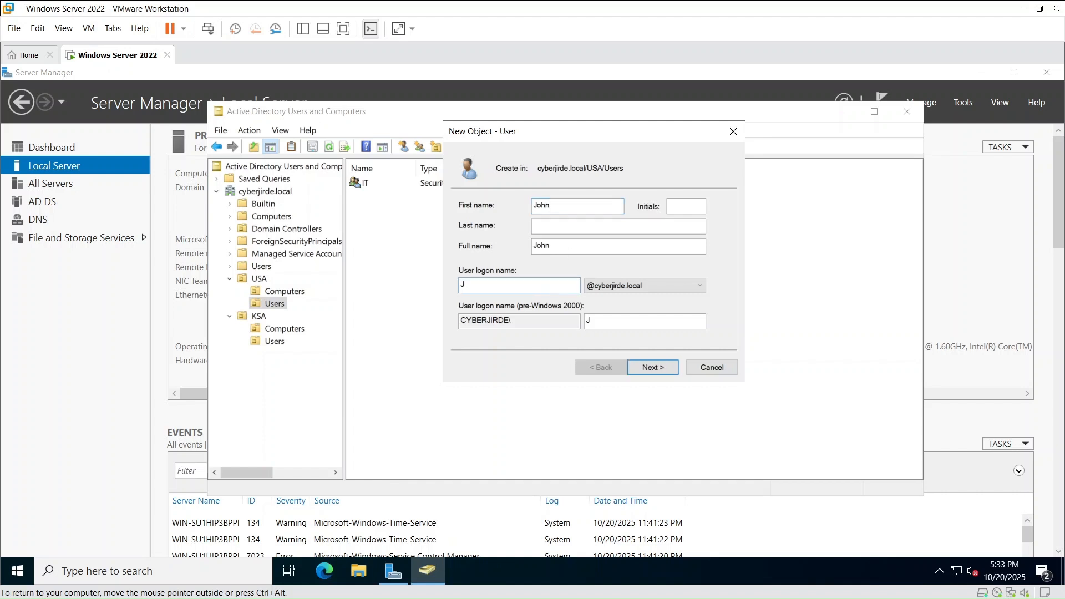
type("ohn")
left_click(652, 368)
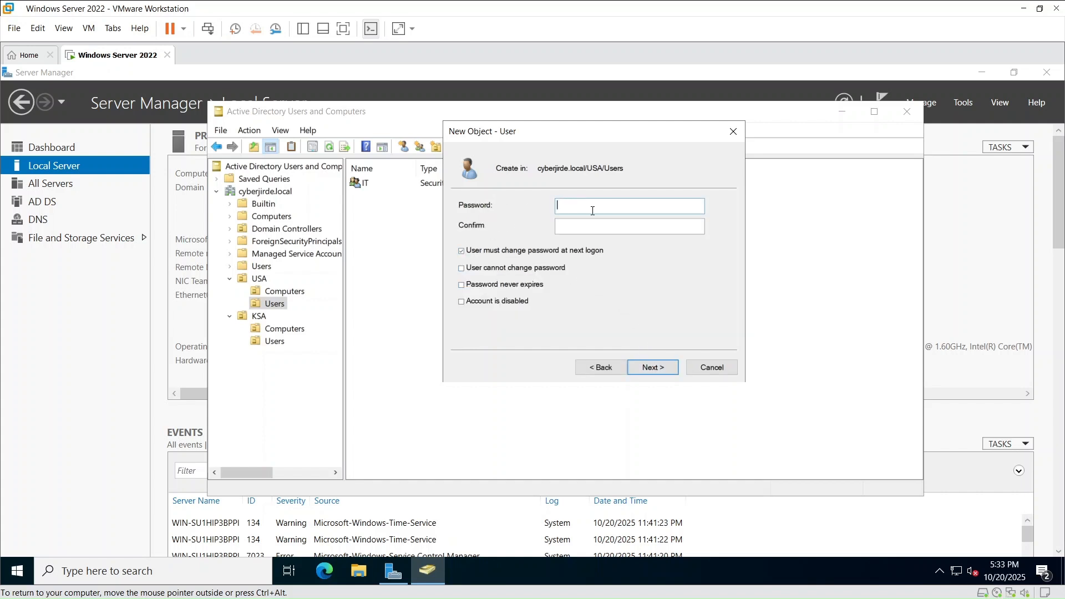
- Try to set the new USA user's account password by filling in the password and its confirmation
type("•••••••••")
left_click(604, 223)
type("•••••••••")
left_click(647, 369)
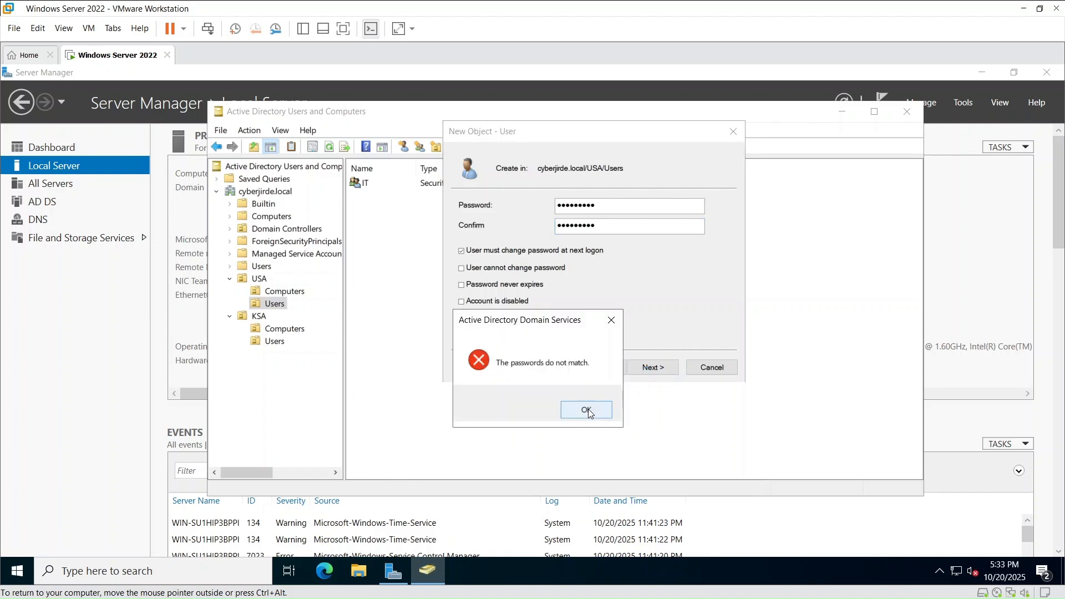
left_click(587, 410)
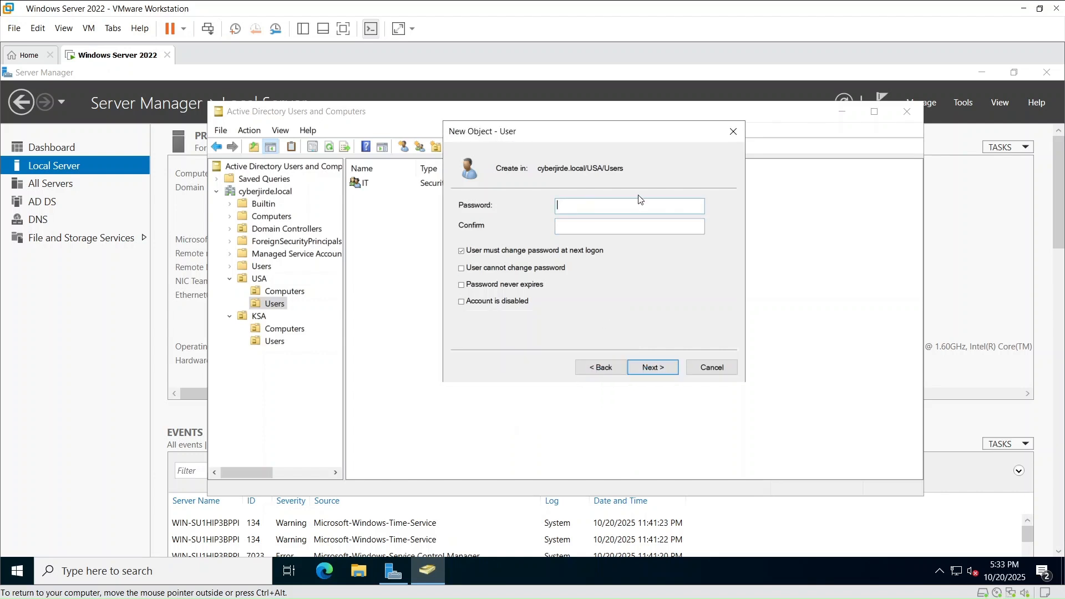
- Enter and confirm the account password for the new USA user again, and finish creating the account
type("•••••••••")
left_click(650, 229)
type("•••••••••")
left_click(660, 370)
left_click(653, 368)
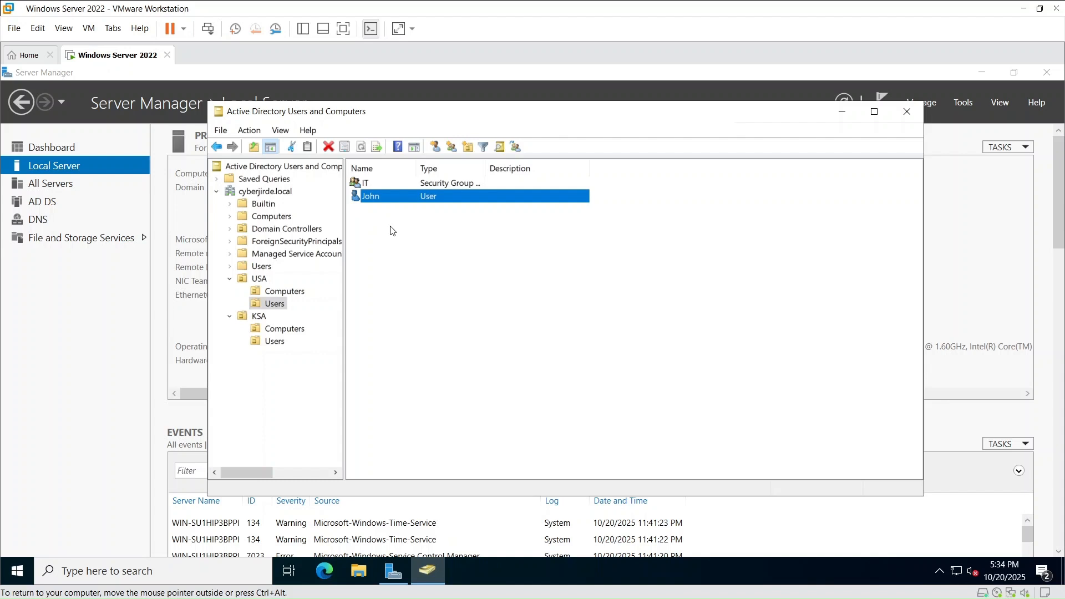
- Create a global distribution group named IT-Admins in USA's Users unit, and widen the Type column to show the full group types
left_click(247, 283)
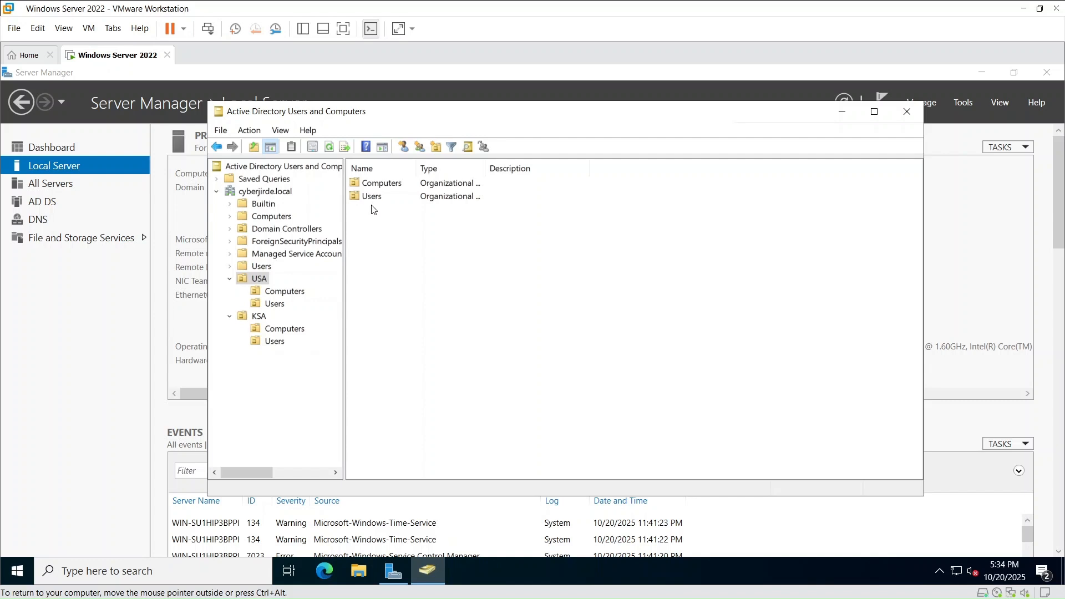
left_click(376, 181)
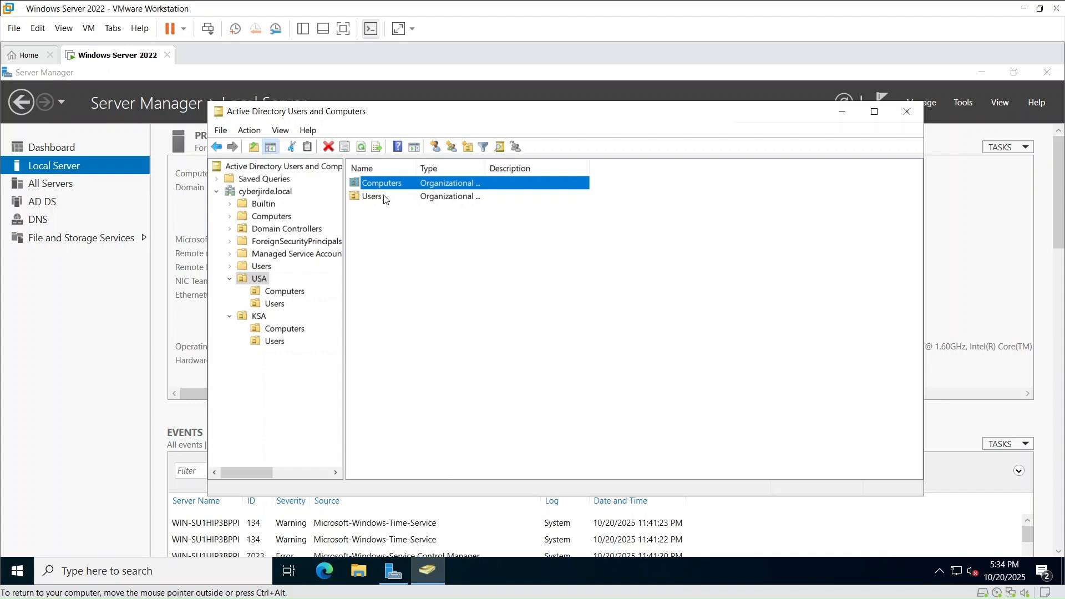
double_click(382, 197)
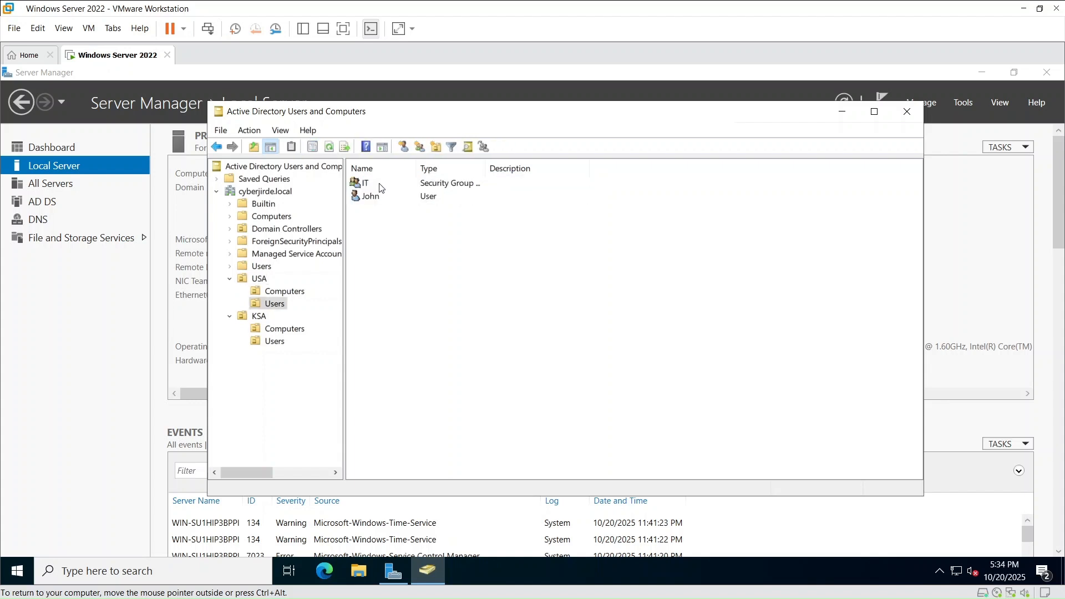
right_click(394, 240)
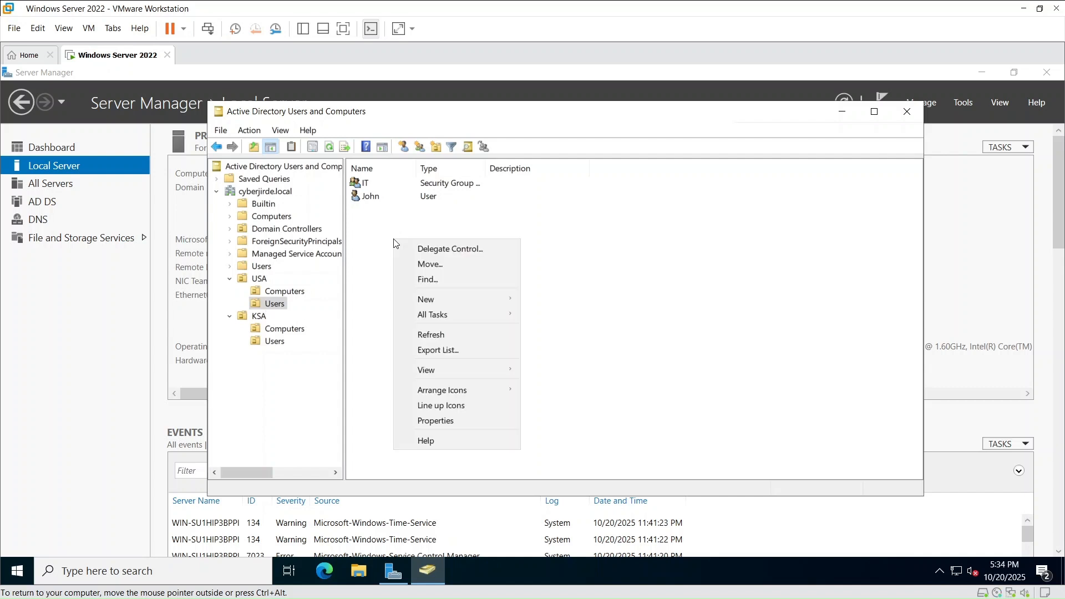
mouse_move(480, 299)
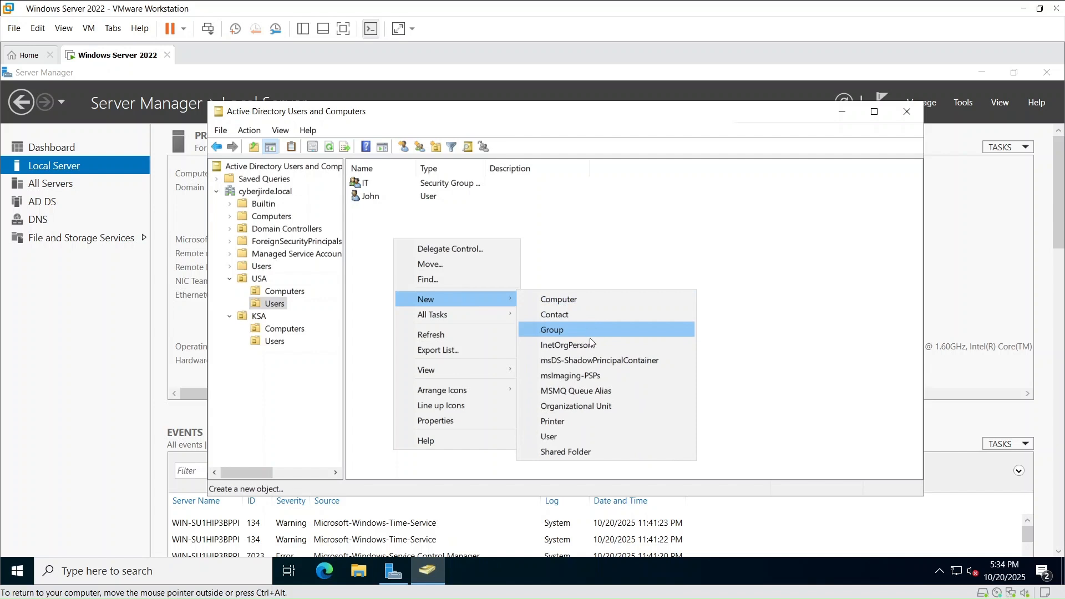
left_click(604, 330)
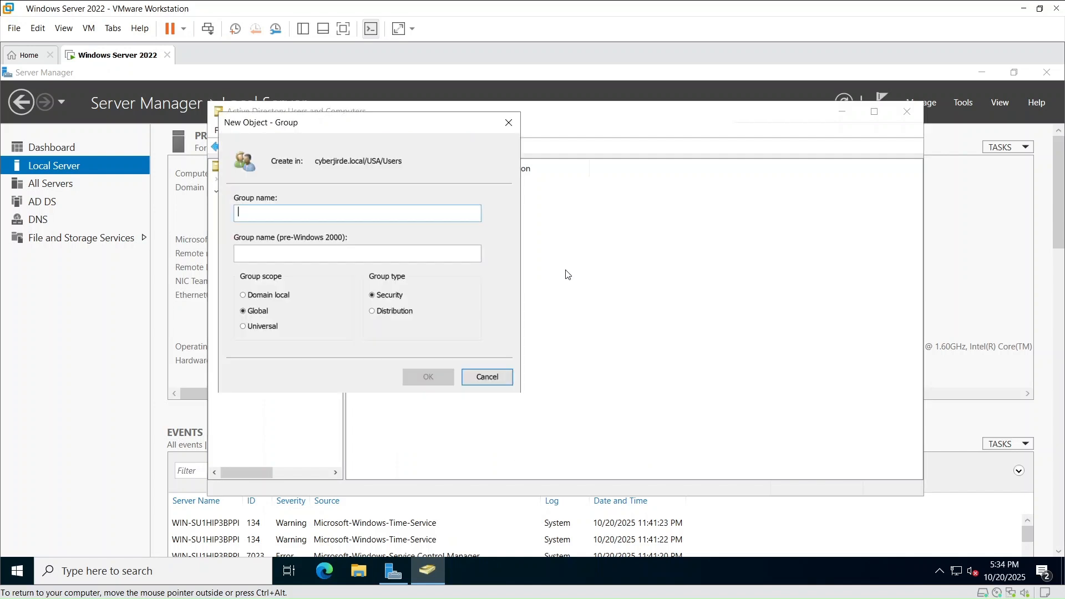
left_click_drag(367, 126, 635, 163)
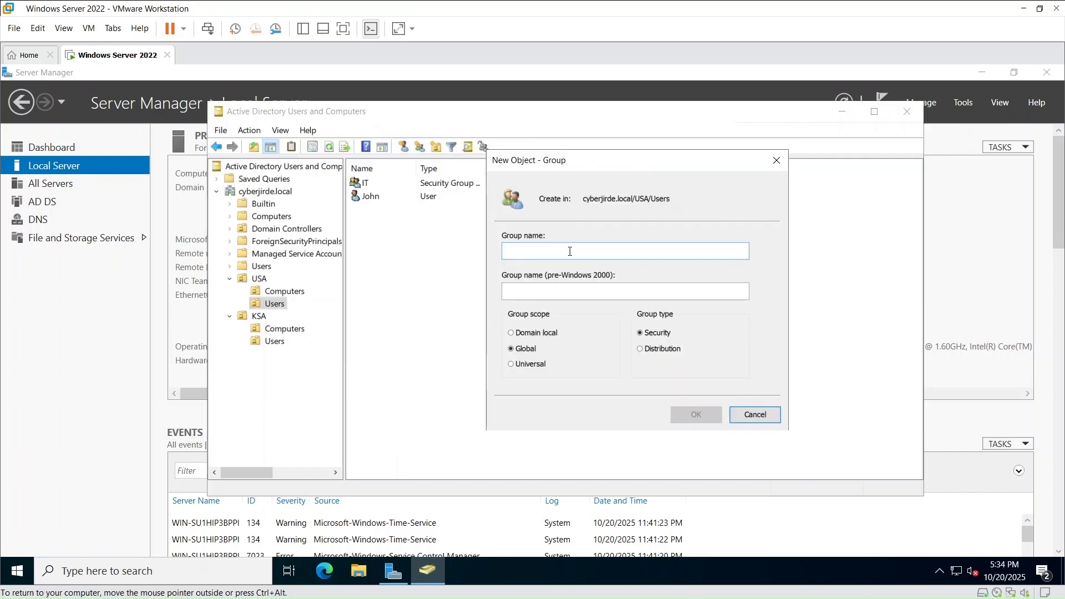
type("IT")
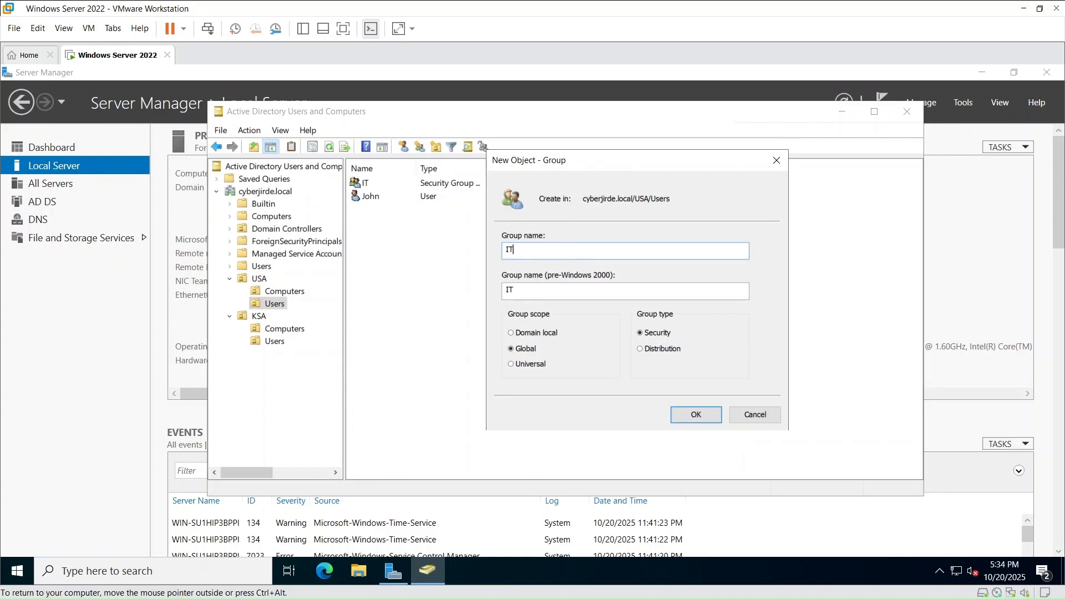
type("-Admins")
key("Return")
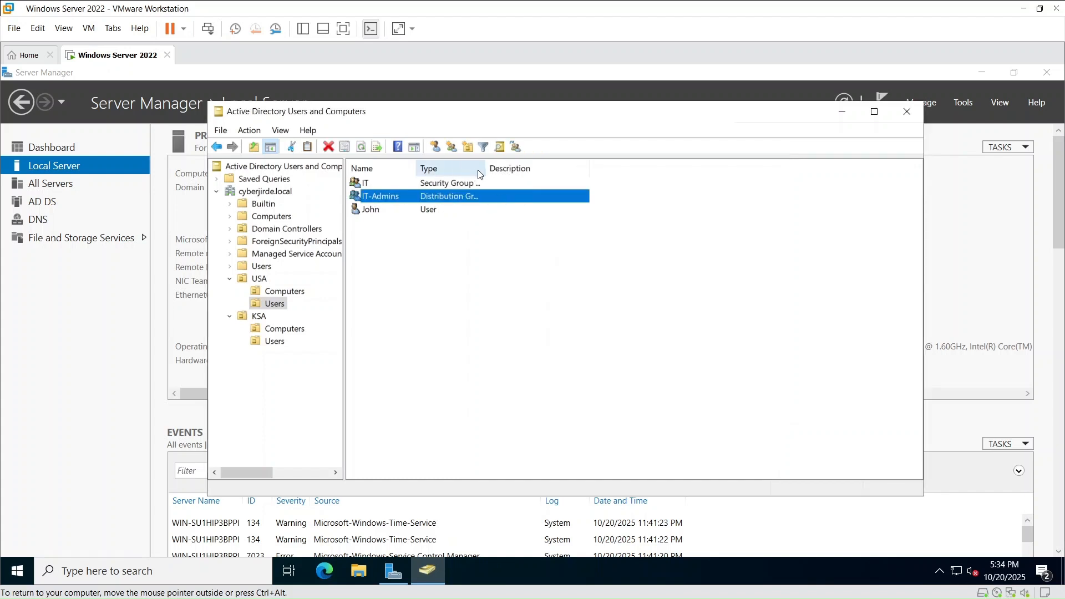
left_click_drag(484, 168, 562, 168)
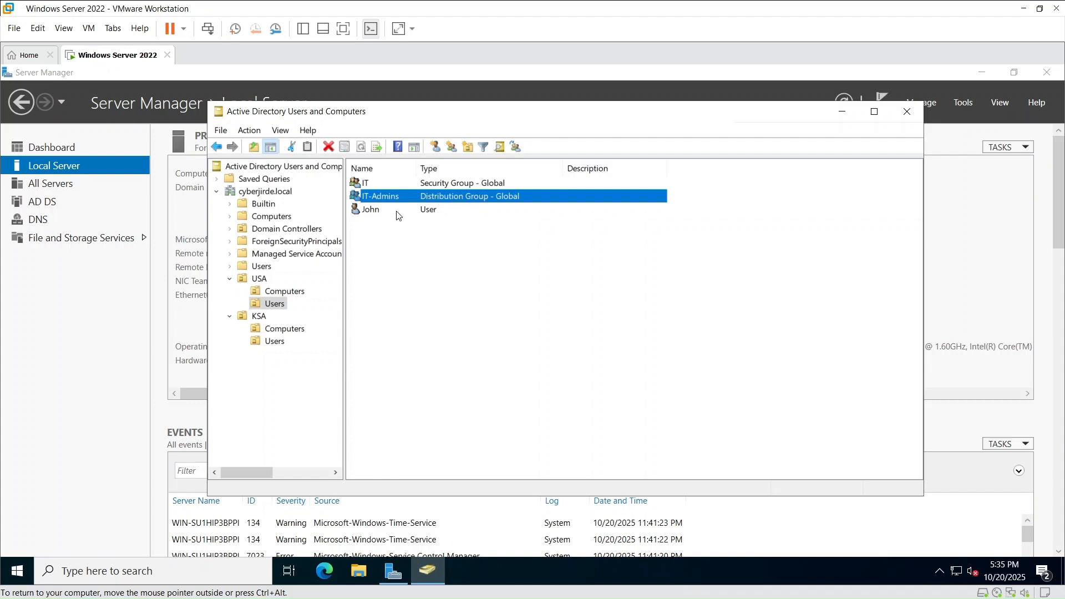
- Start a new user account in KSA's Users unit, entering the user's first name and matching logon name, and proceed to the password settings
left_click(276, 343)
right_click(431, 223)
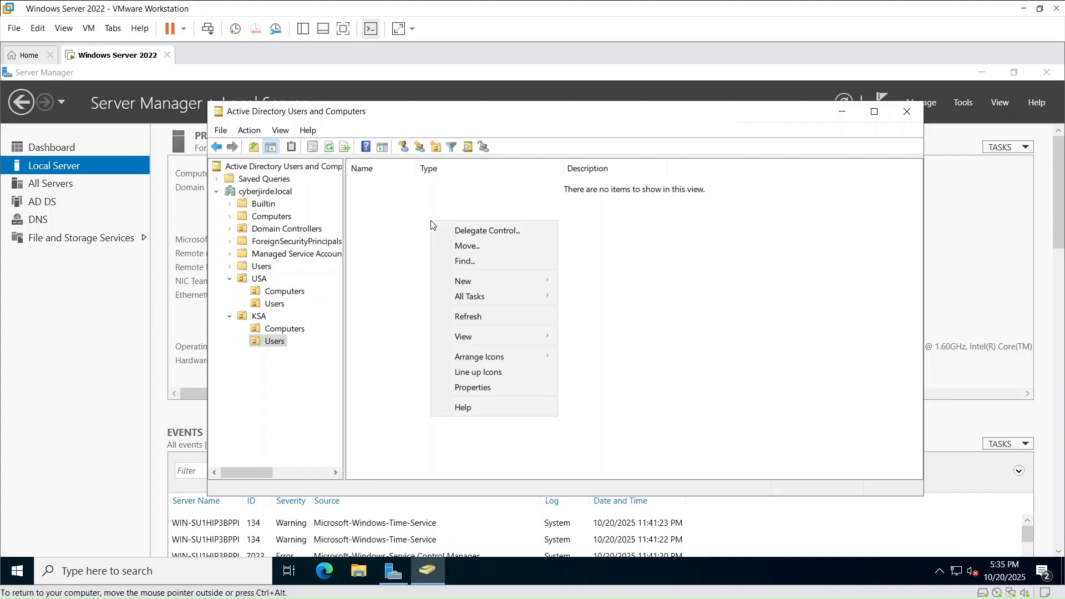
mouse_move(500, 281)
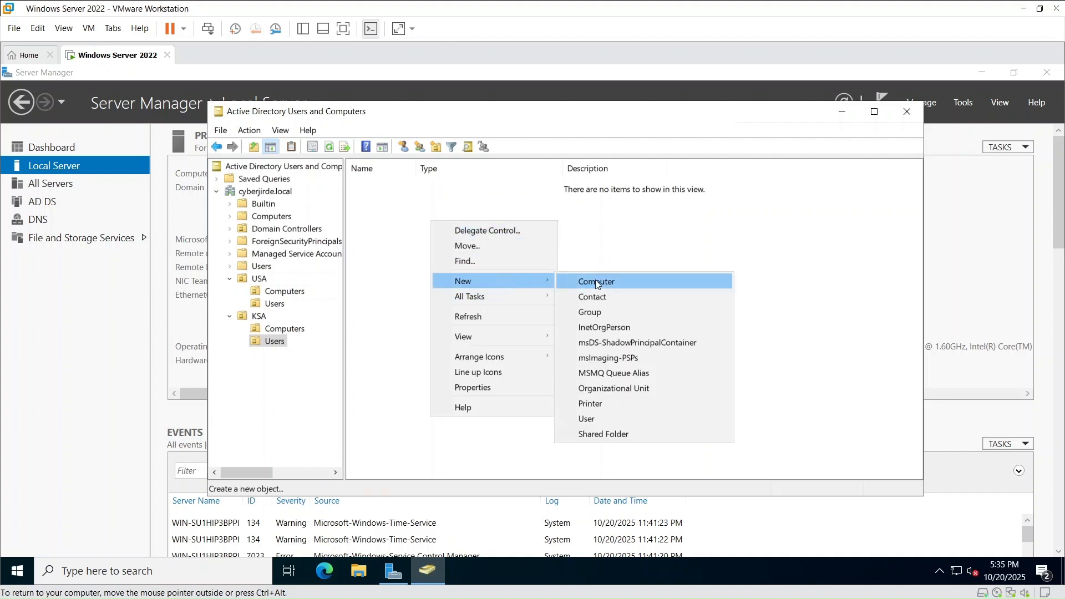
left_click(601, 417)
left_click_drag(415, 119, 655, 156)
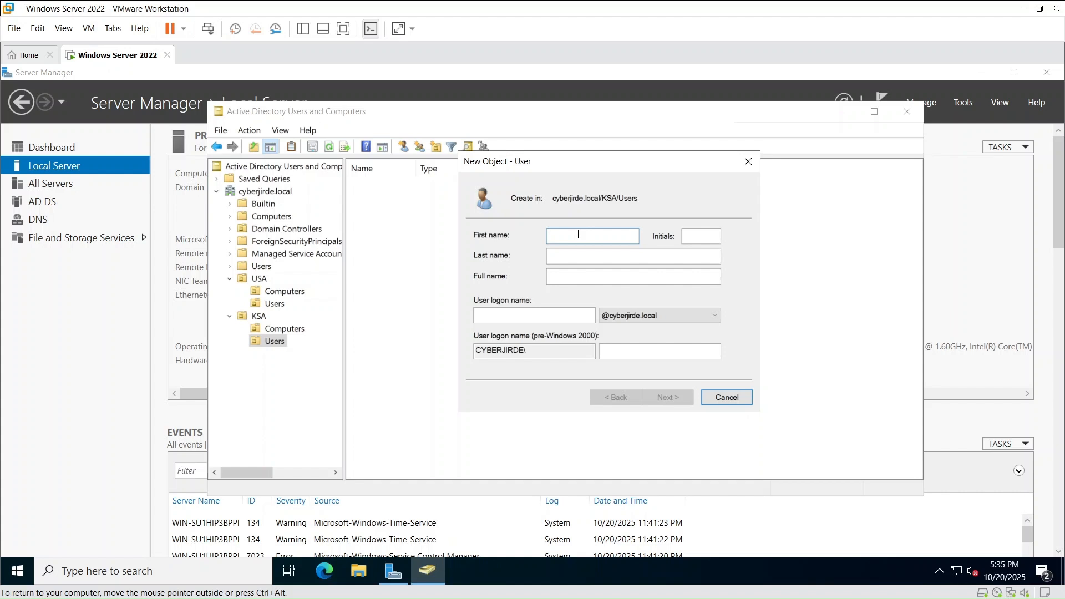
type("khaild")
left_click(548, 314)
type("kaild")
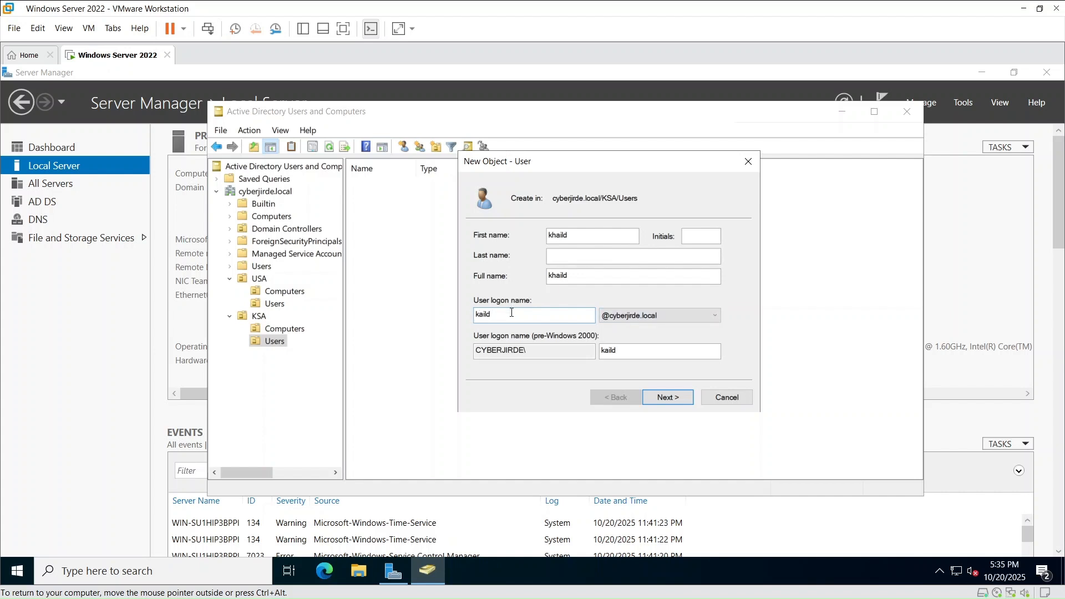
key("BackSpace")
key("BackSpace")
key("BackSpace")
key("BackSpace")
type("haild")
left_click(687, 400)
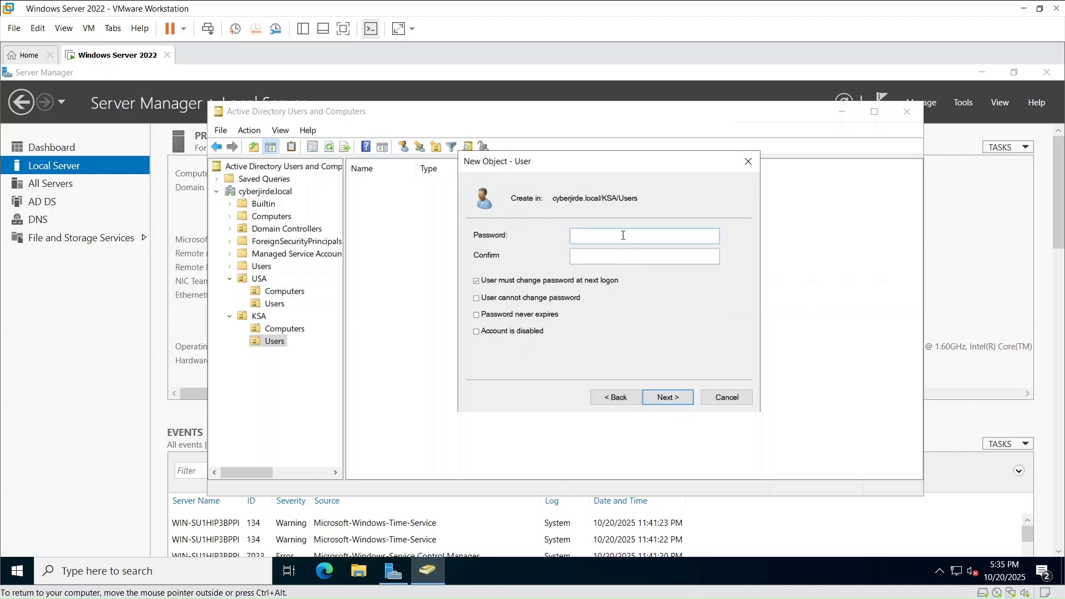
- Enter and confirm the account password for the new KSA user, and finish creating the account
type("•••••••••")
left_click(626, 256)
type("•••••••••")
left_click(670, 399)
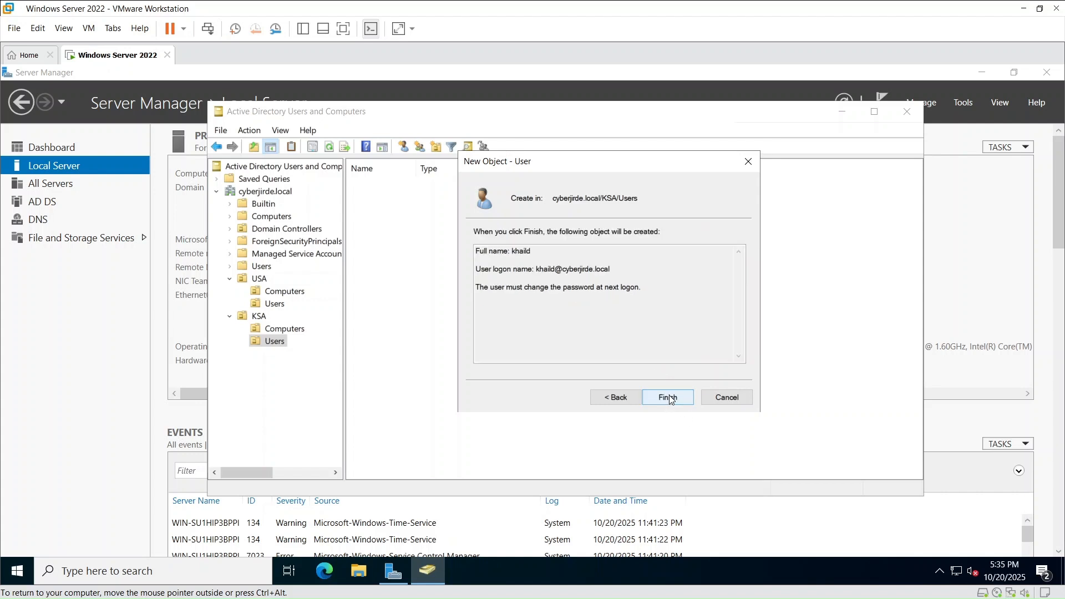
left_click(670, 398)
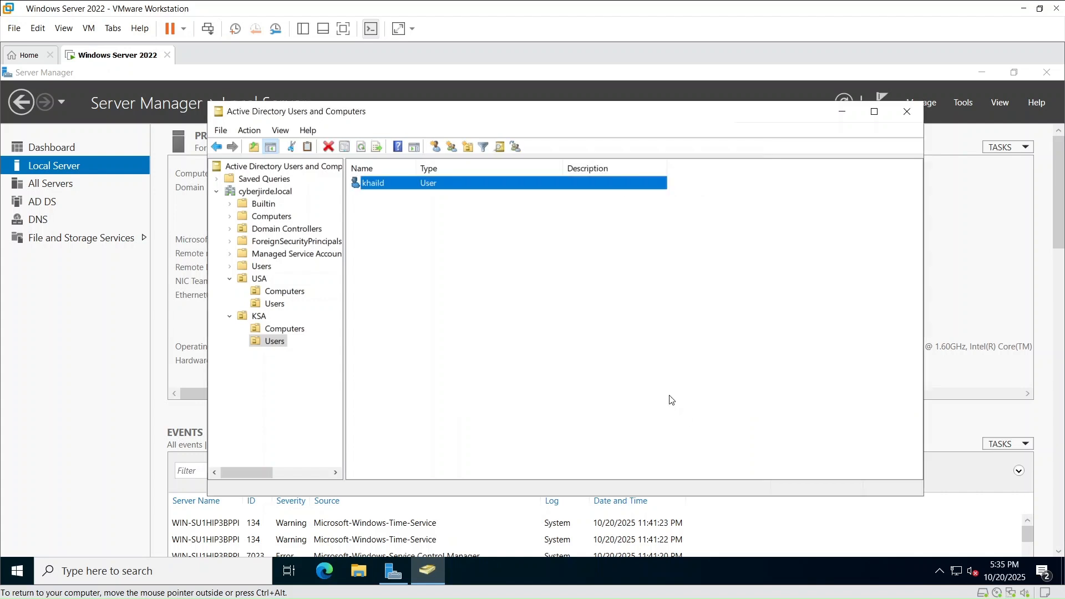
- Create a global security group named Sales in KSA's Users unit
right_click(483, 265)
mouse_move(568, 318)
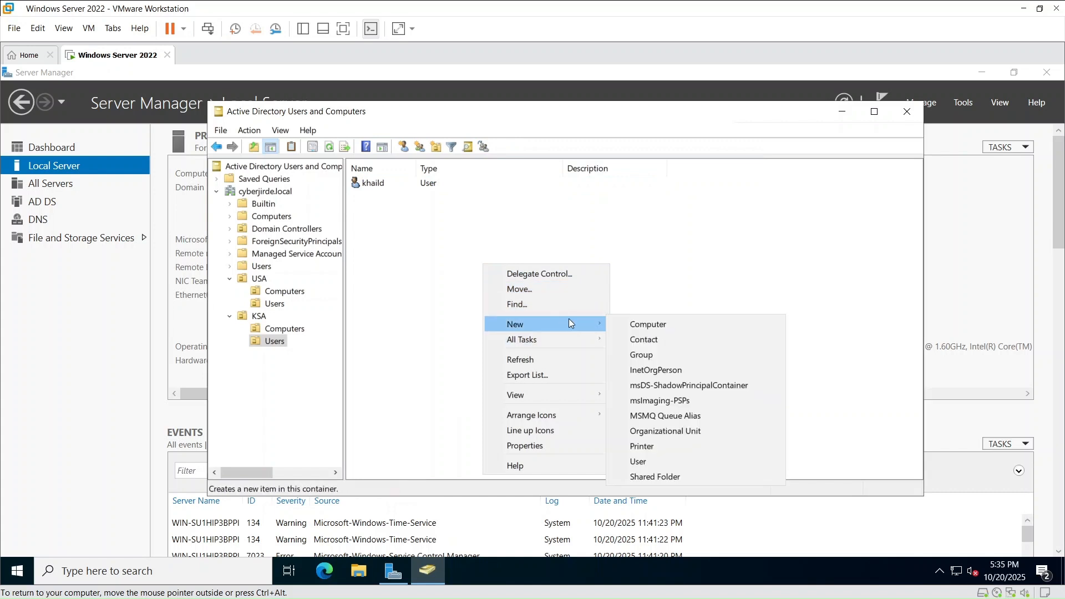
left_click(664, 353)
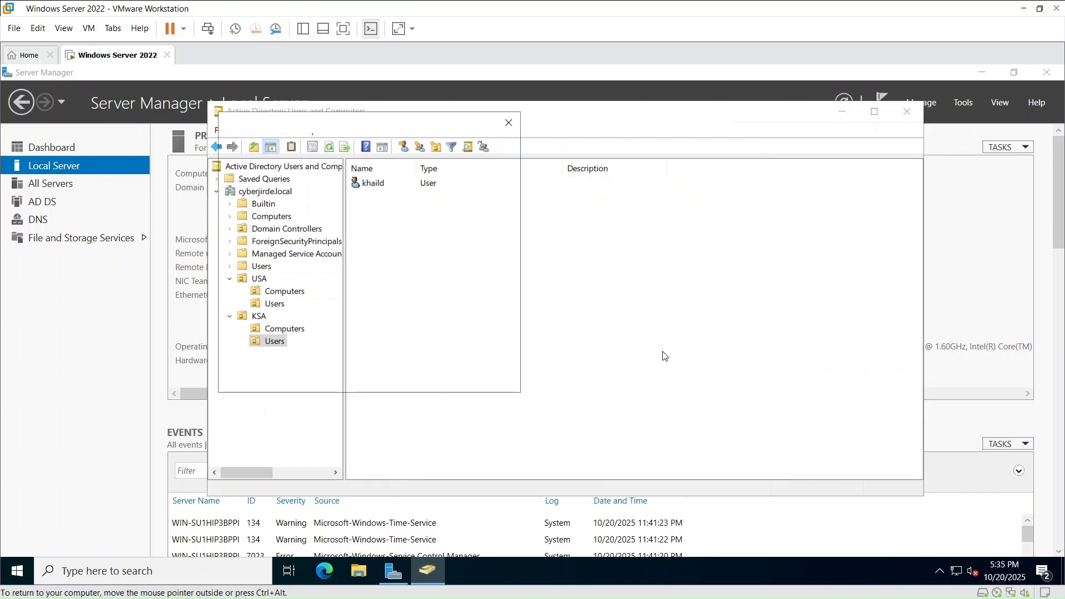
left_click_drag(402, 122, 660, 166)
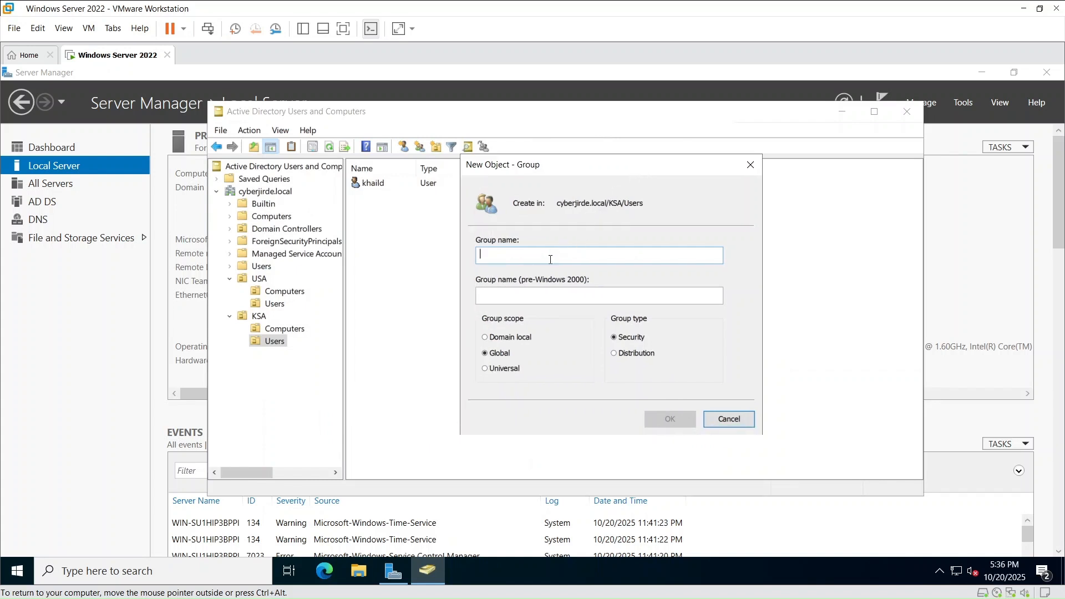
type("Sal")
type("es")
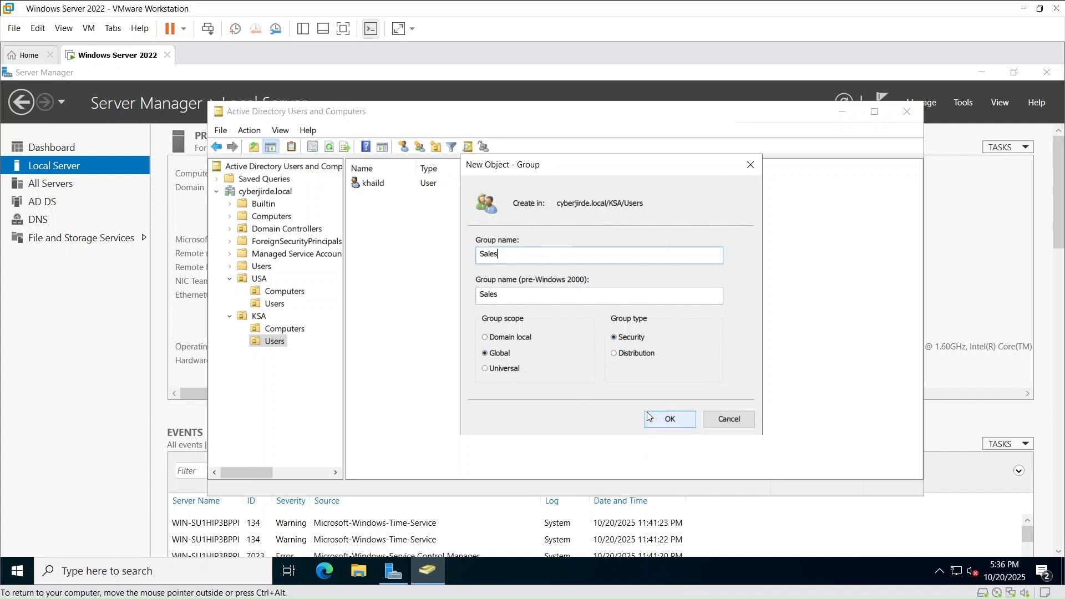
left_click(670, 419)
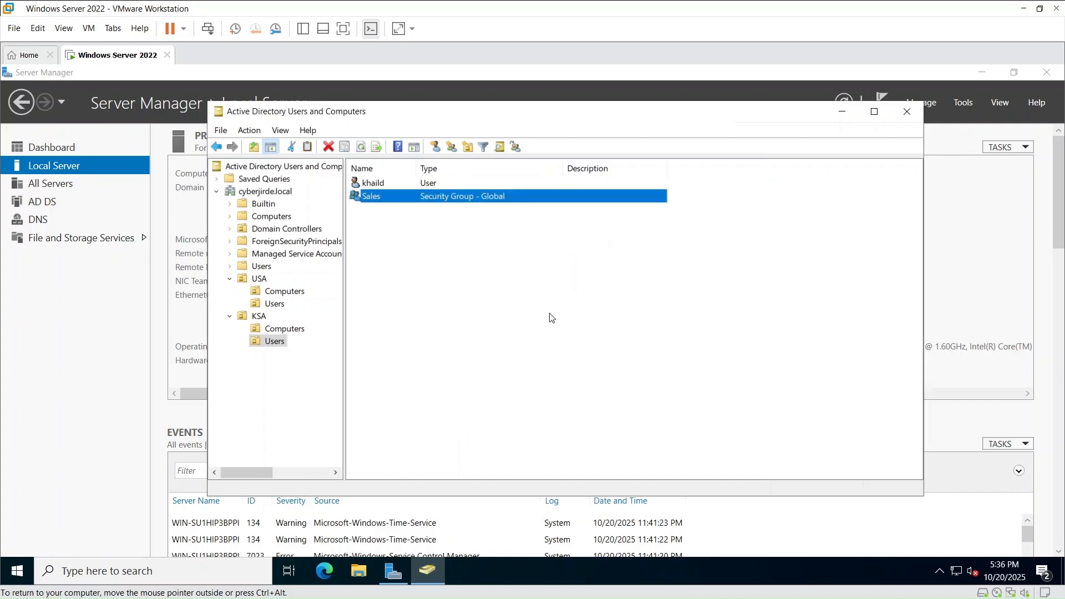
- Create a global distribution group named Sales-Admins in KSA's Users unit, and widen the console tree to show the full container names
right_click(407, 232)
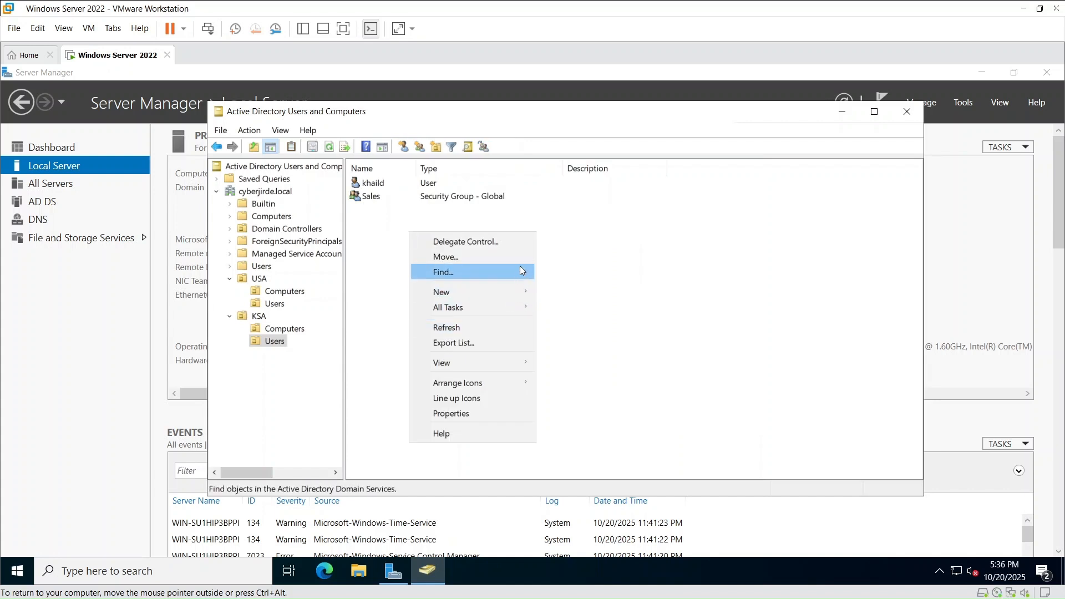
mouse_move(521, 292)
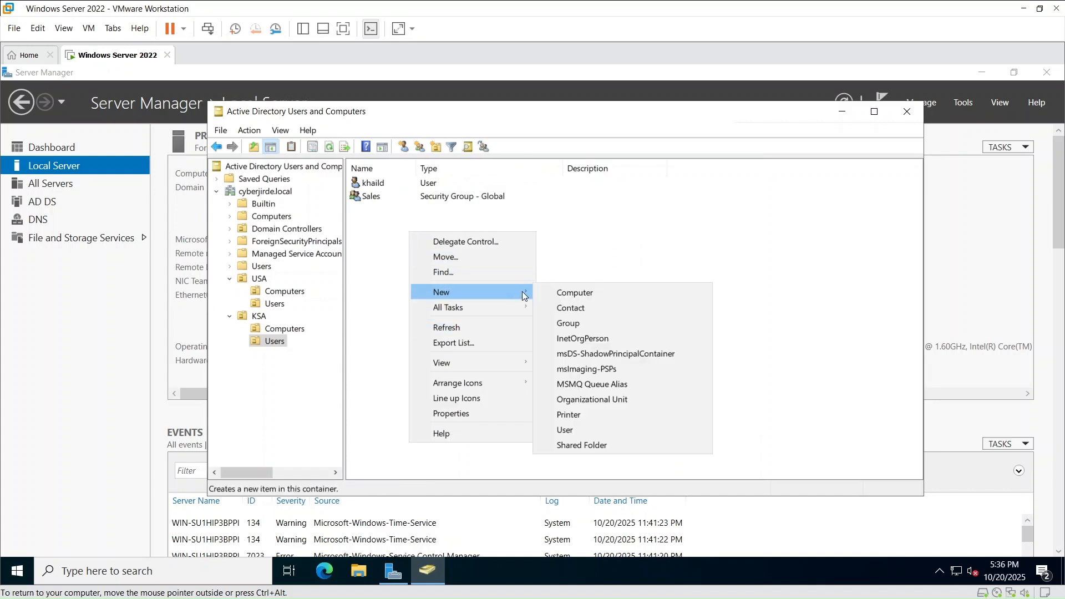
left_click(566, 321)
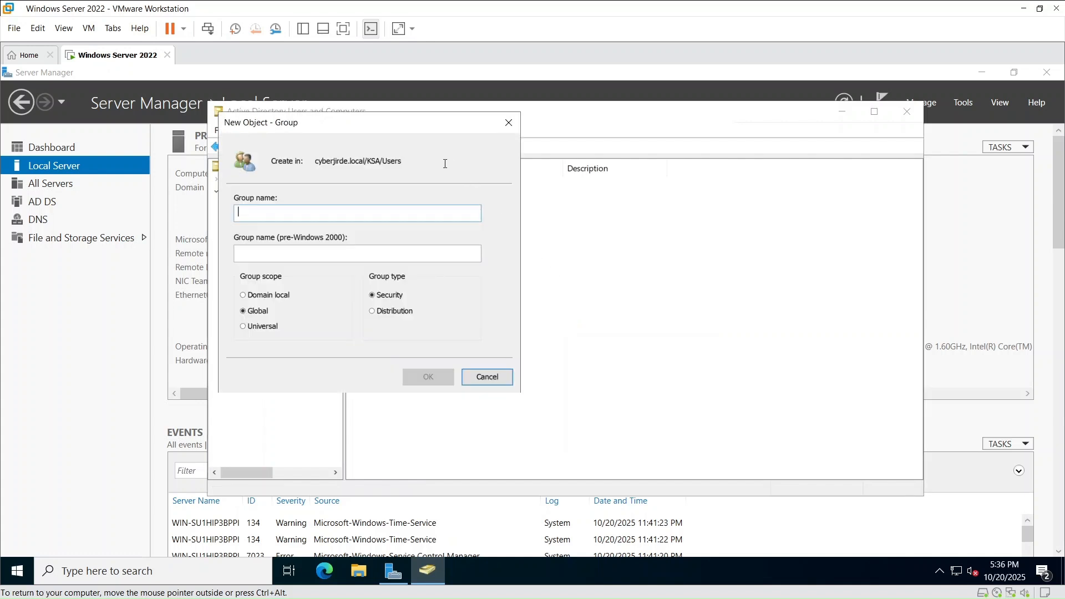
left_click_drag(413, 130, 685, 183)
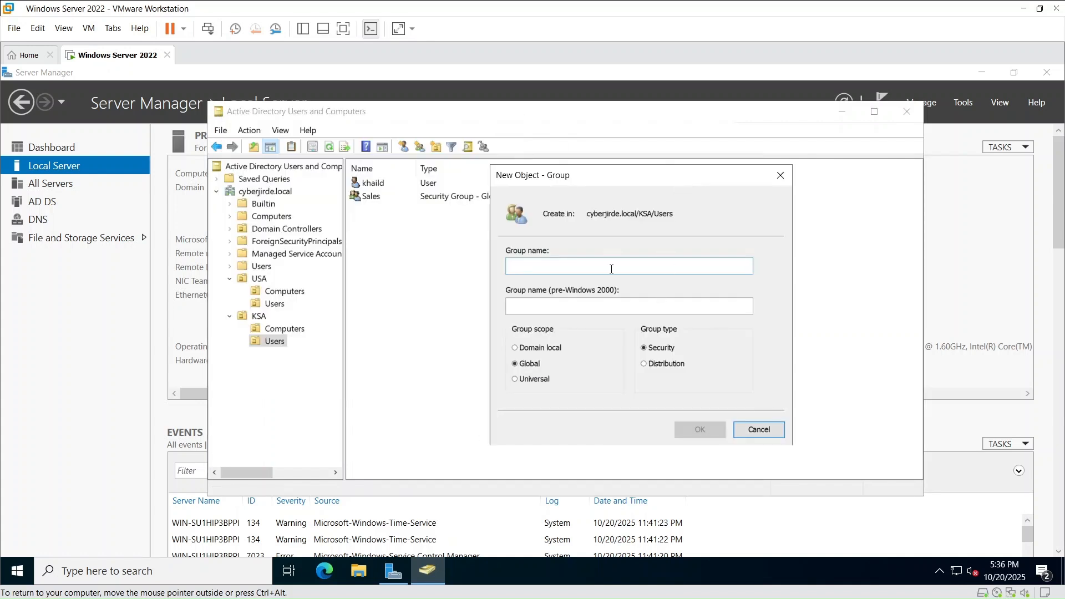
type("SAI")
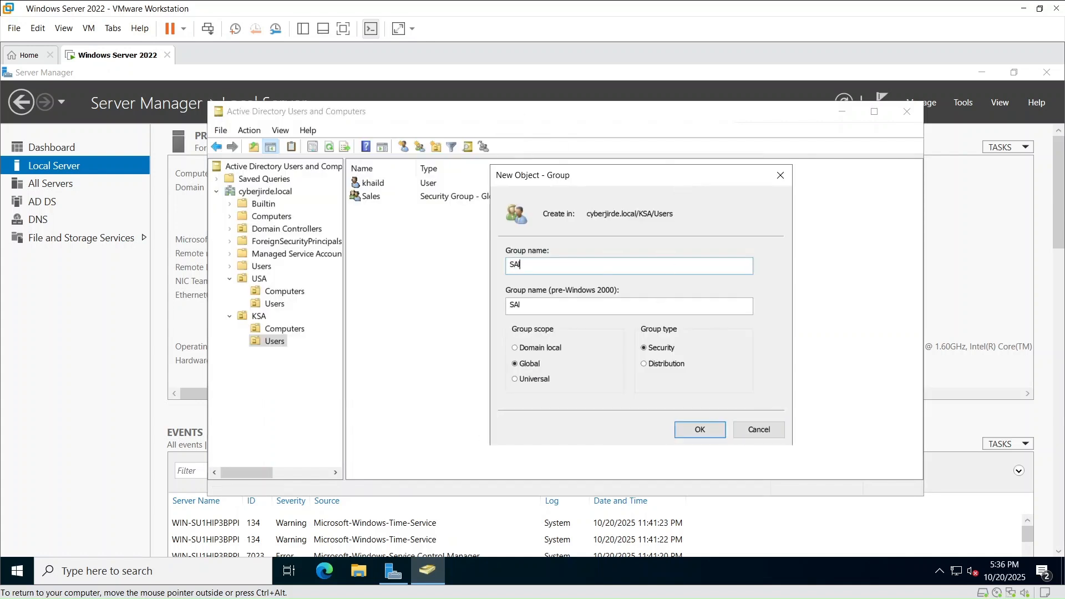
key("BackSpace")
key("BackSpace")
key("BackSpace")
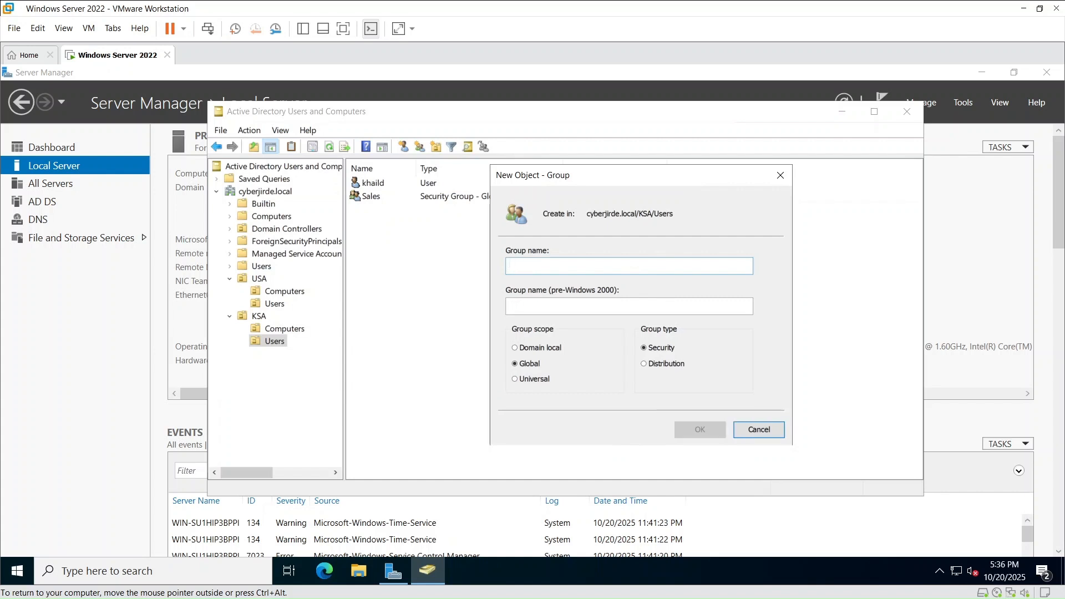
type("Sales-")
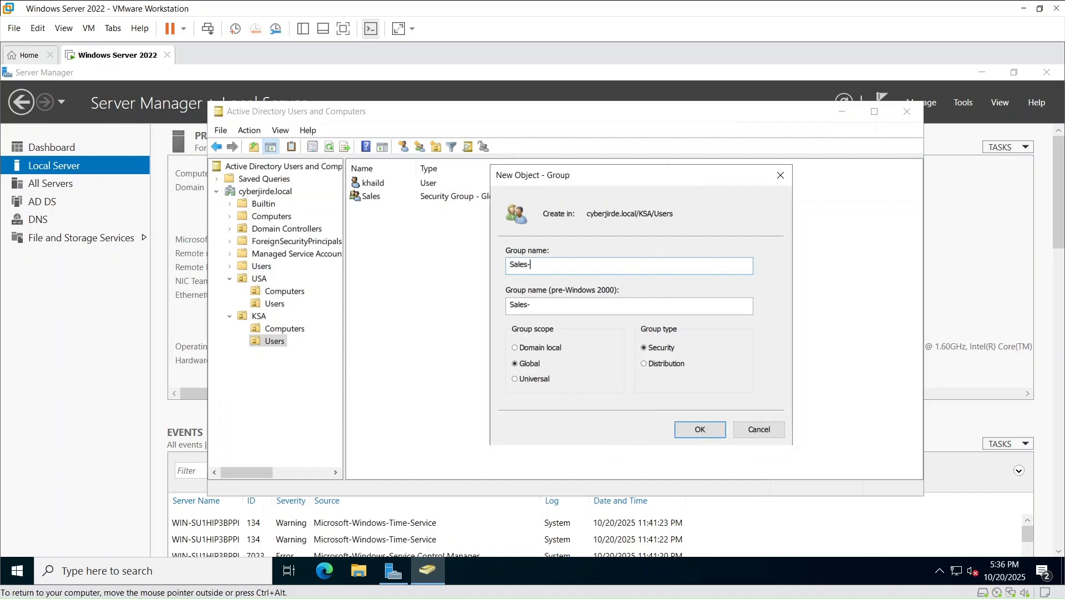
type("Admins")
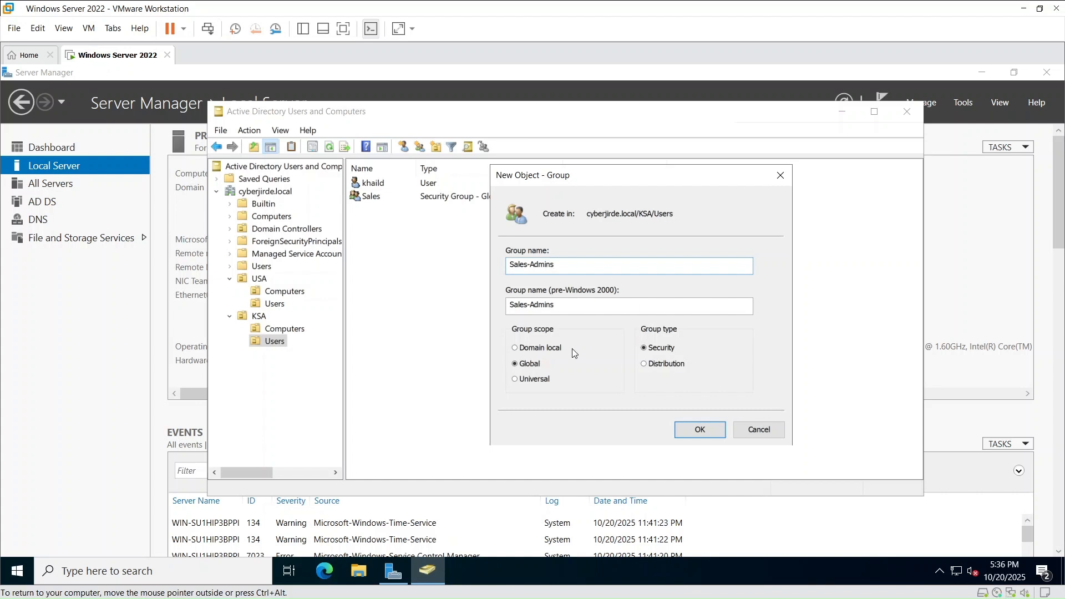
left_click(692, 431)
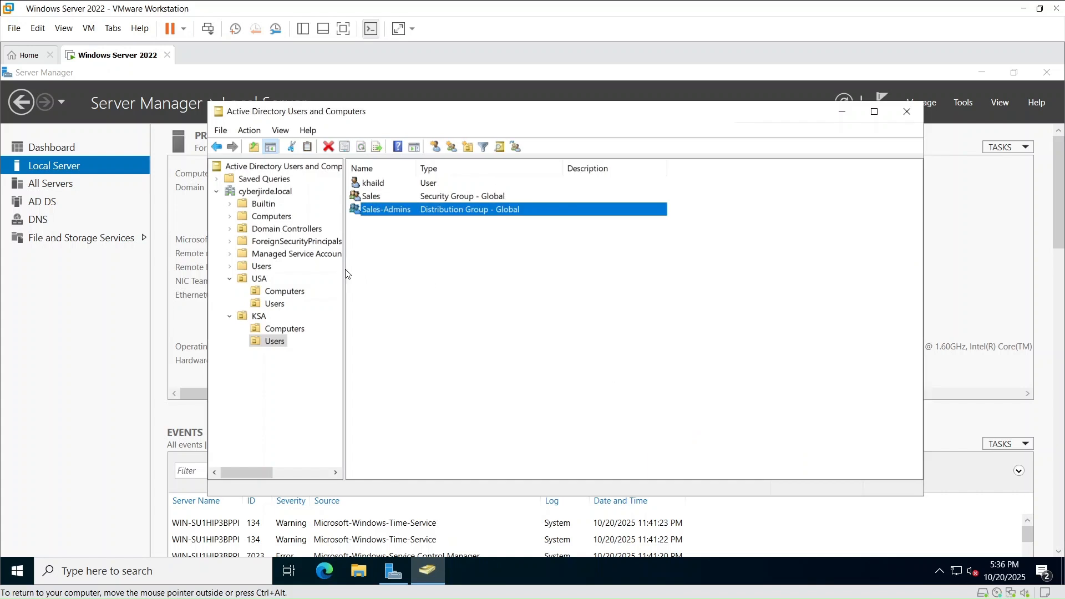
left_click_drag(343, 269, 411, 270)
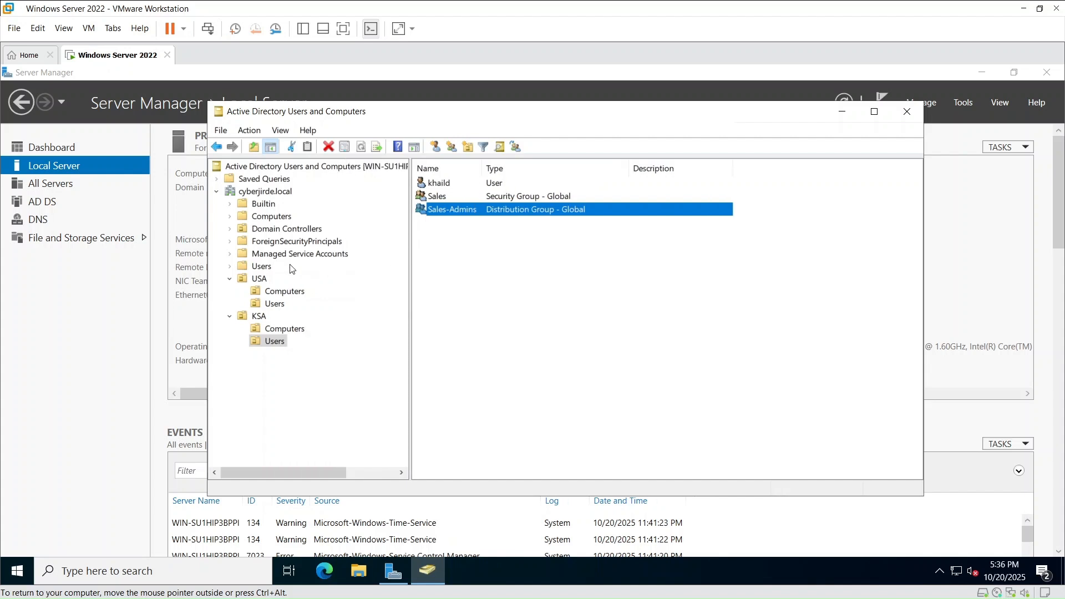